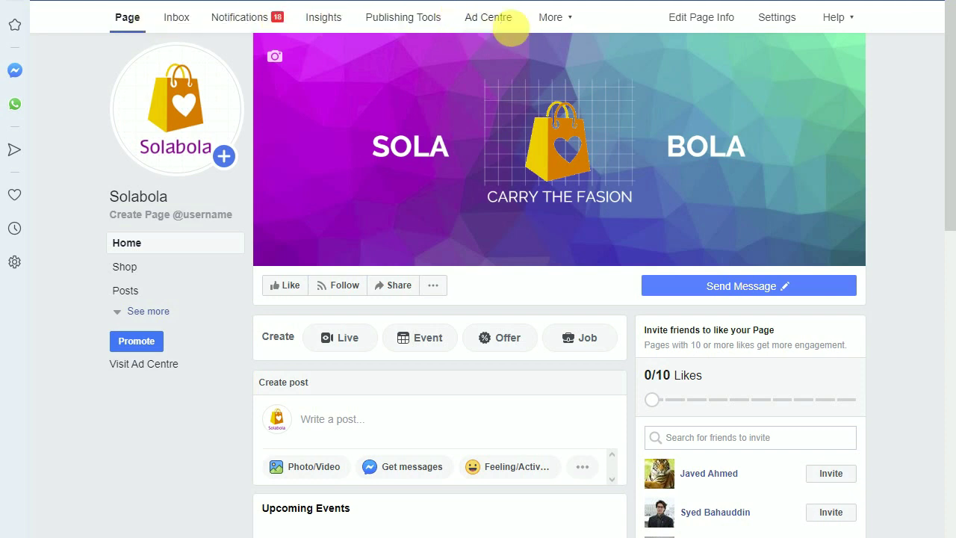
click(568, 20)
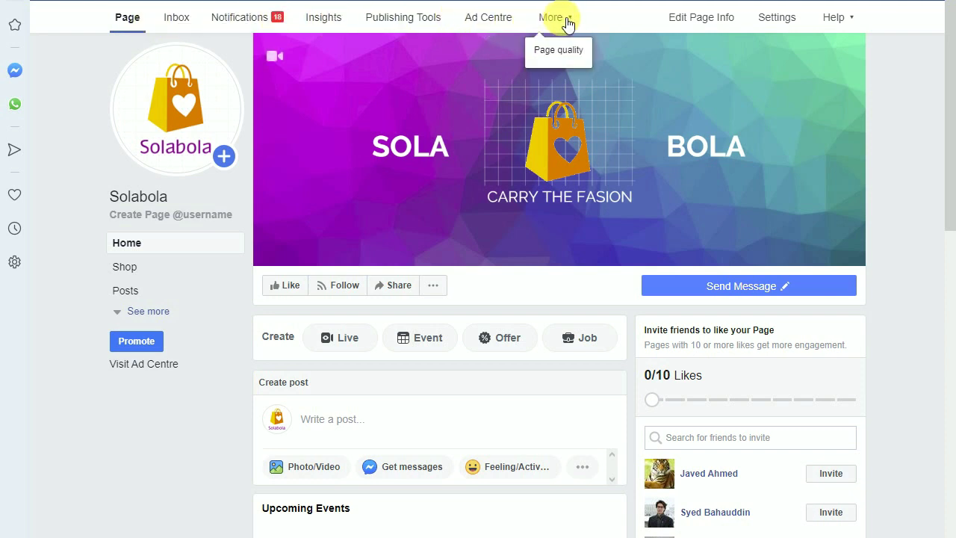
click(569, 21)
click(569, 21)
Start a new audience in the Ad Centre and remove Pakistan from its locations
click(498, 20)
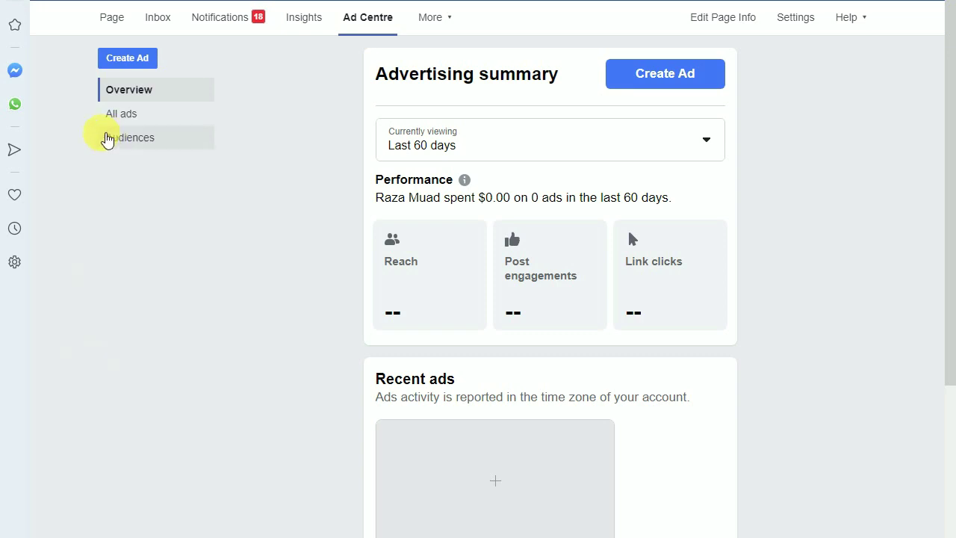
click(124, 146)
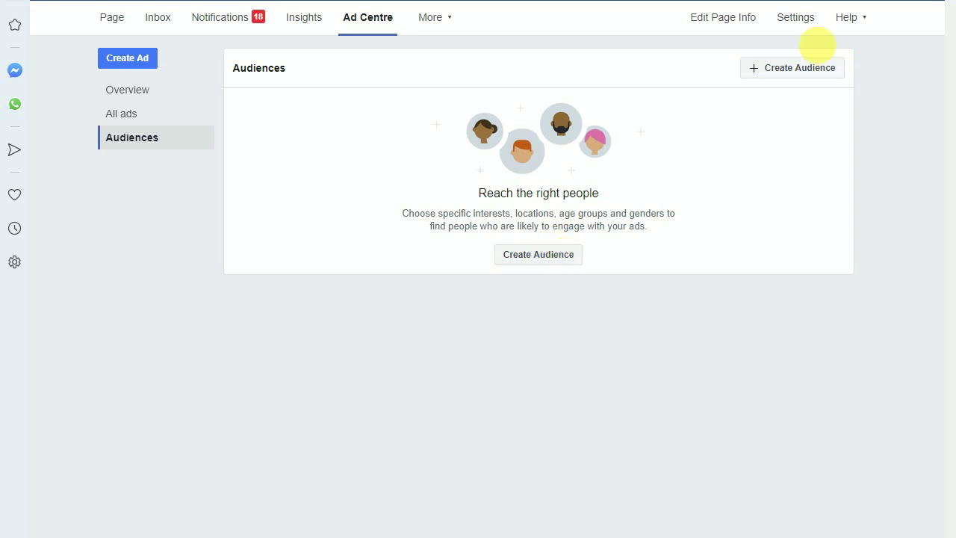
click(792, 73)
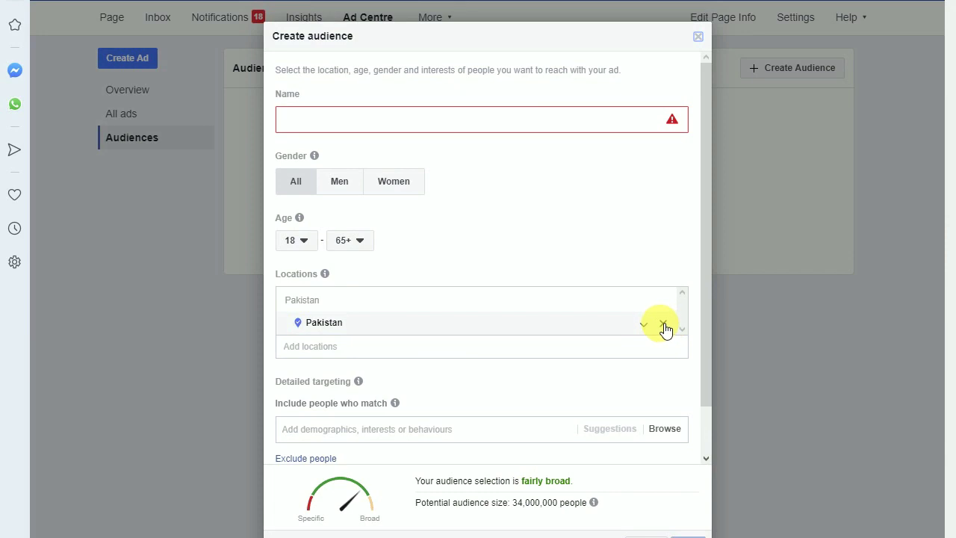
click(664, 327)
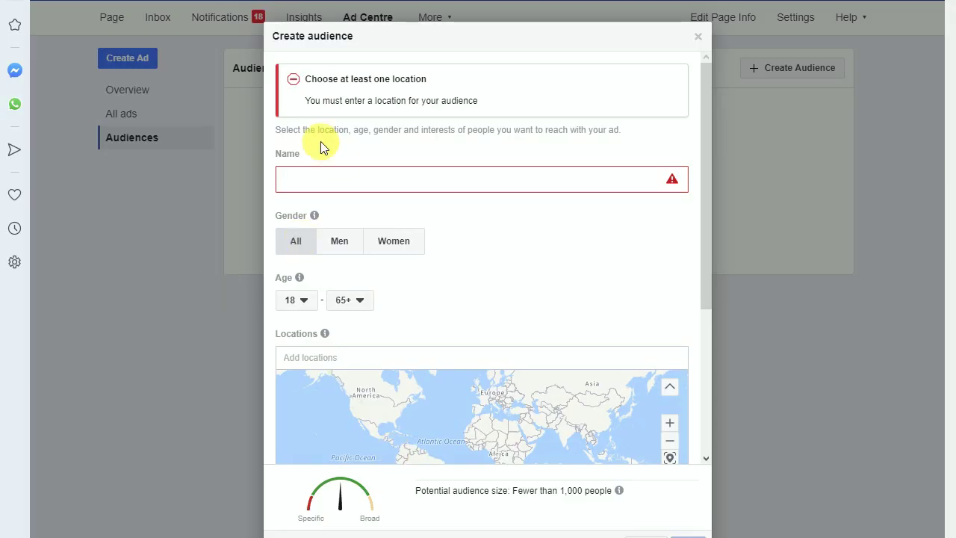
Name the audience "iPHONE 4-5S ACCESSORIES"
click(326, 179)
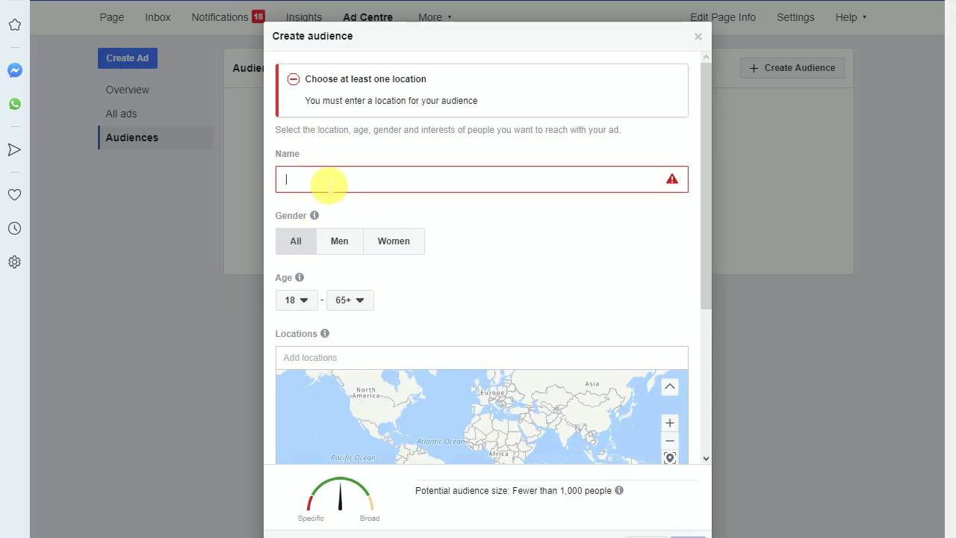
text(iPHONE 4-)
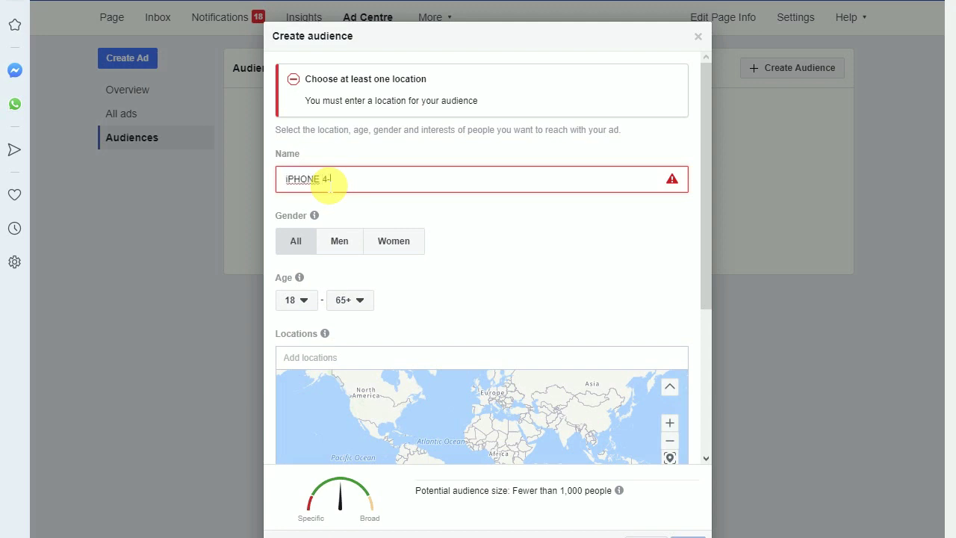
text(5S ACCESSORIES)
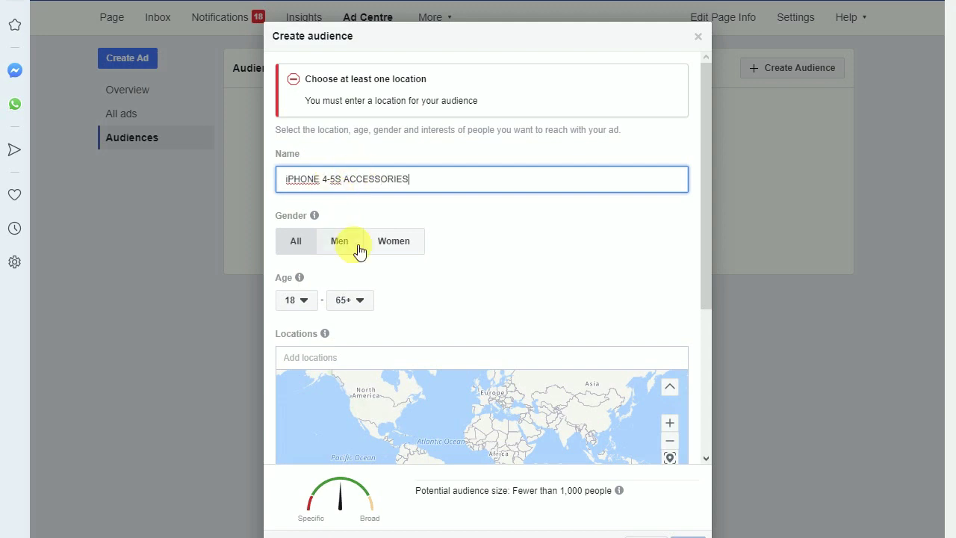
Target all genders and set the audience's age range to 18–60
click(299, 250)
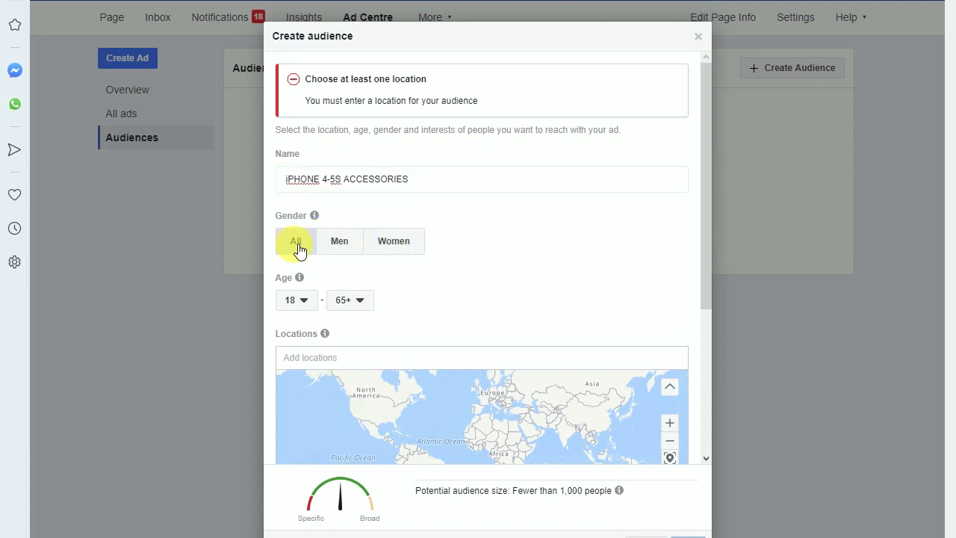
click(305, 301)
click(306, 301)
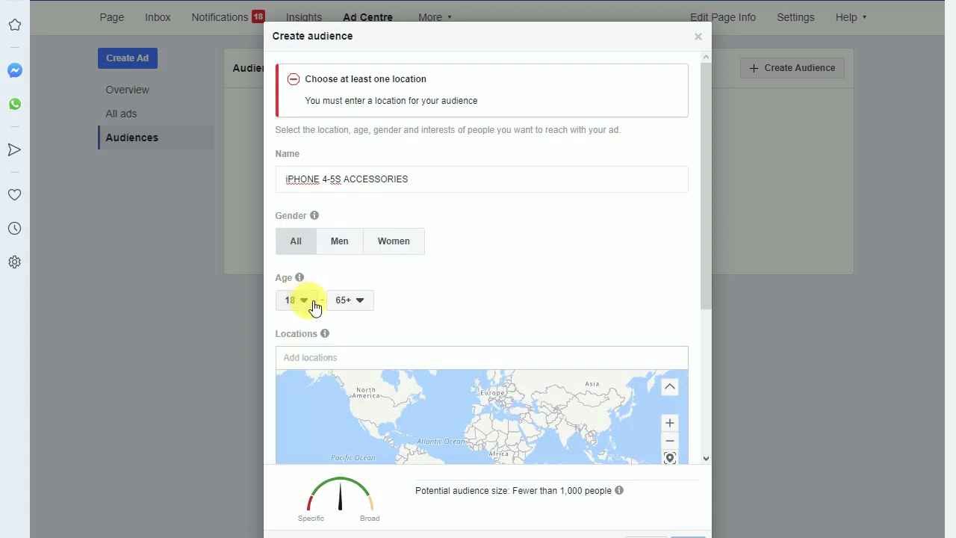
click(357, 302)
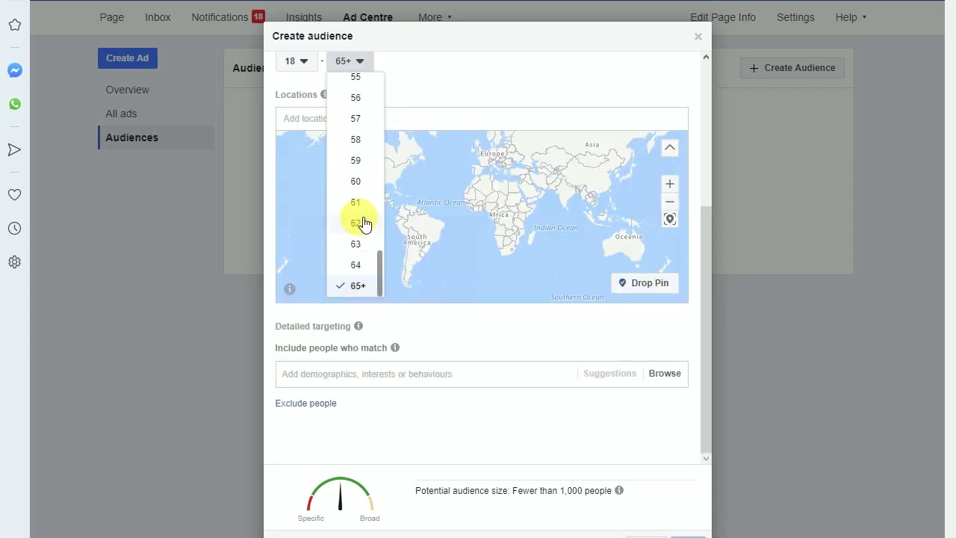
click(366, 185)
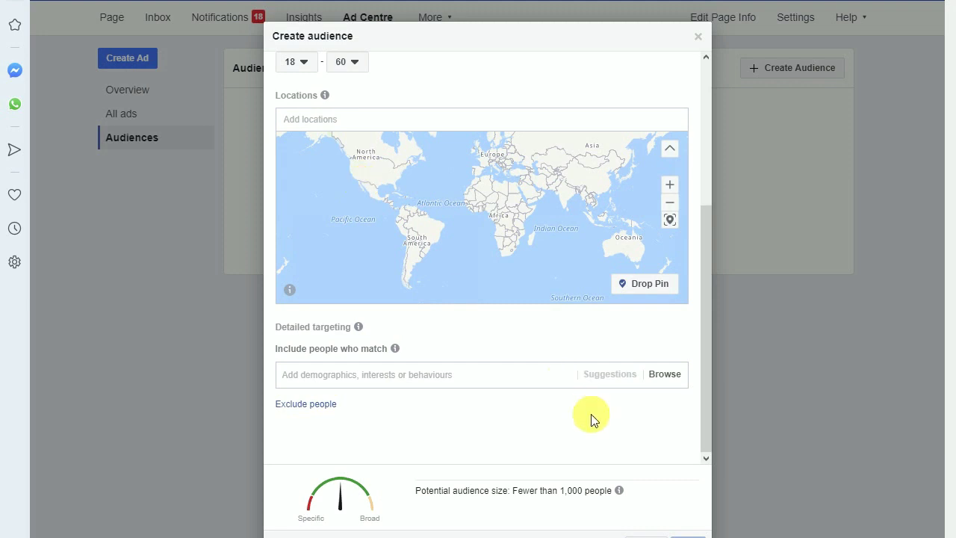
Add Colombo, Western Province, Sri Lanka as an audience location with a radius of 25 km
scroll(444, 306, up, 2)
mouse_move(327, 243)
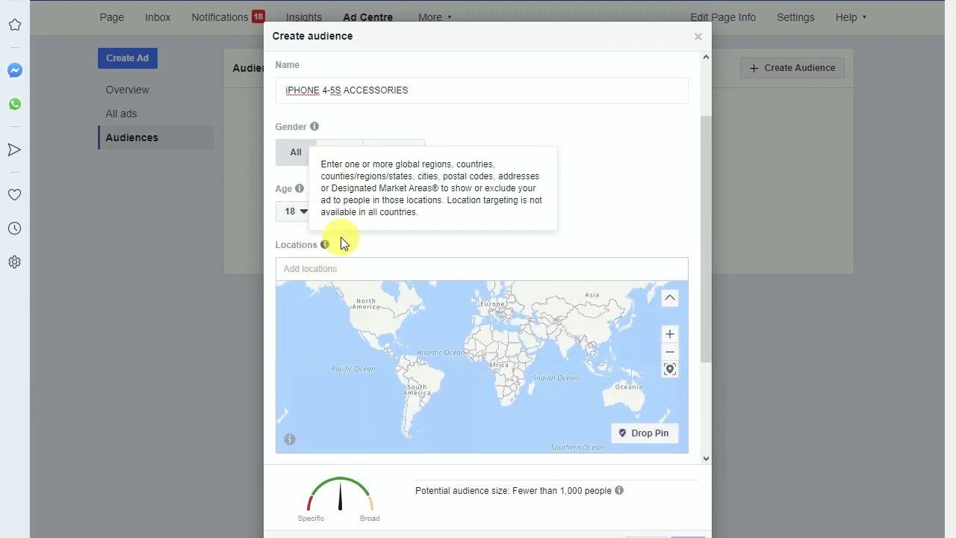
click(375, 275)
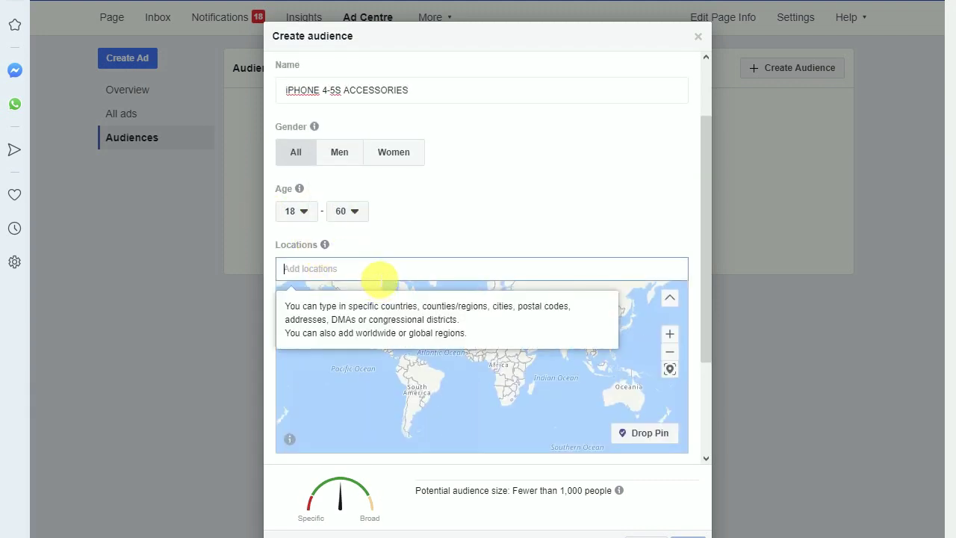
text(c)
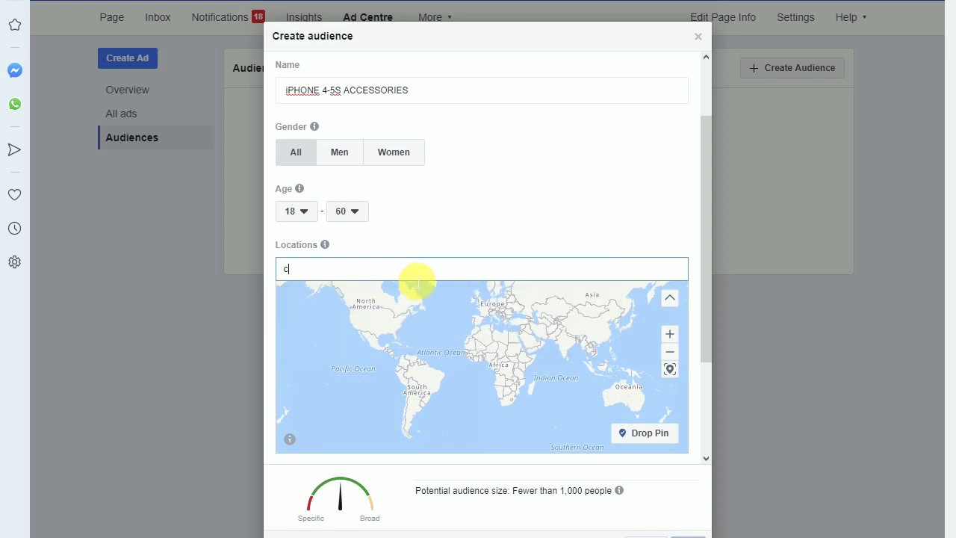
text(OLlombo)
click(411, 291)
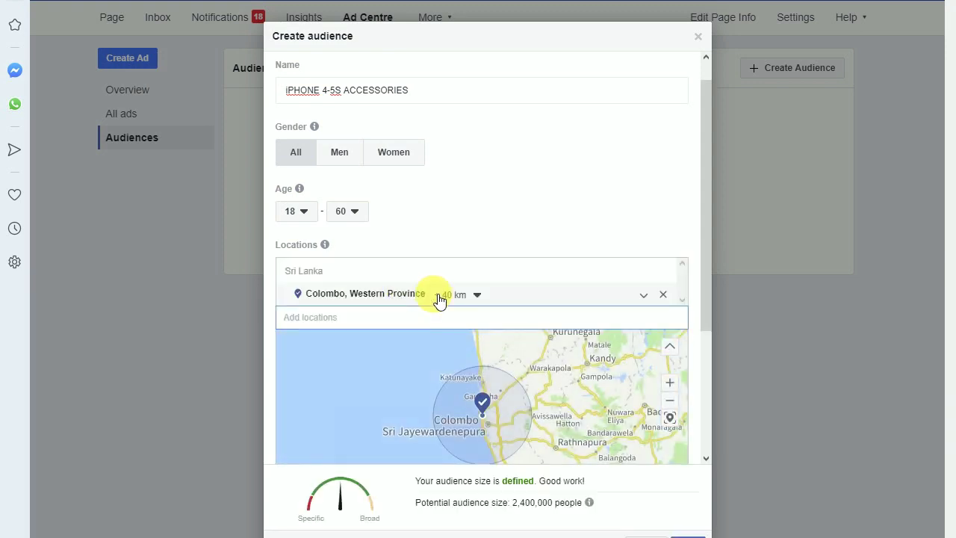
click(477, 295)
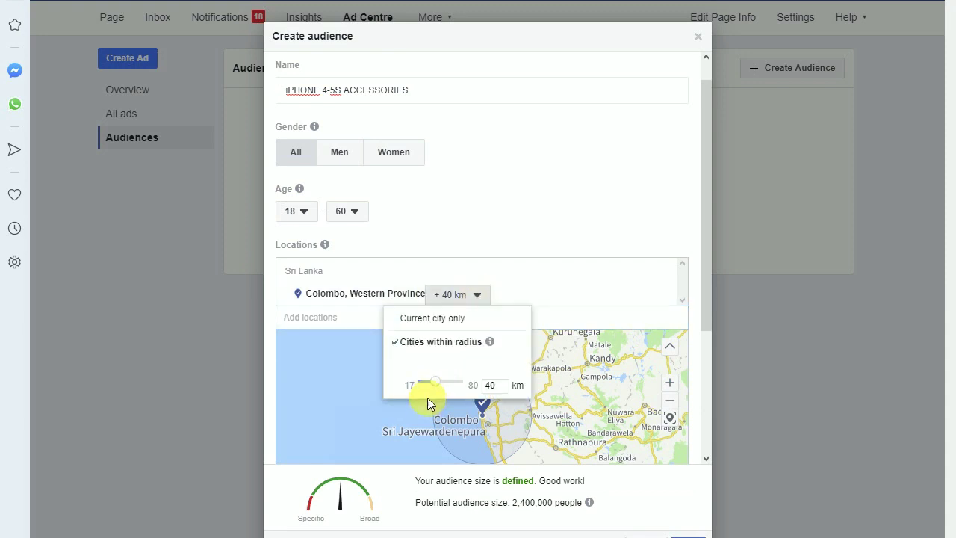
mouse_move(432, 384)
mouse_down()
mouse_move(450, 386)
mouse_move(431, 394)
mouse_up()
click(665, 495)
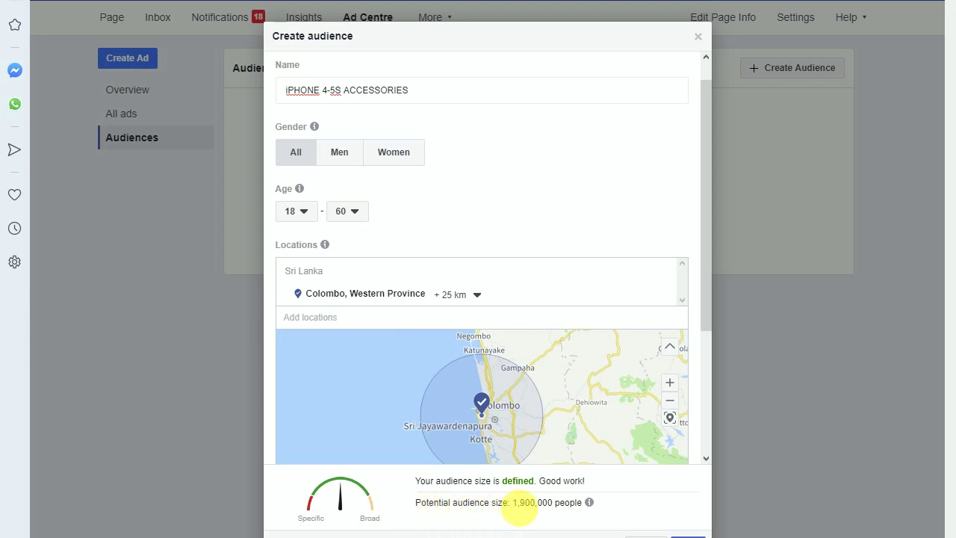
Add Kandy, Central Province, Sri Lanka as a second location with a radius of 25 km
click(361, 320)
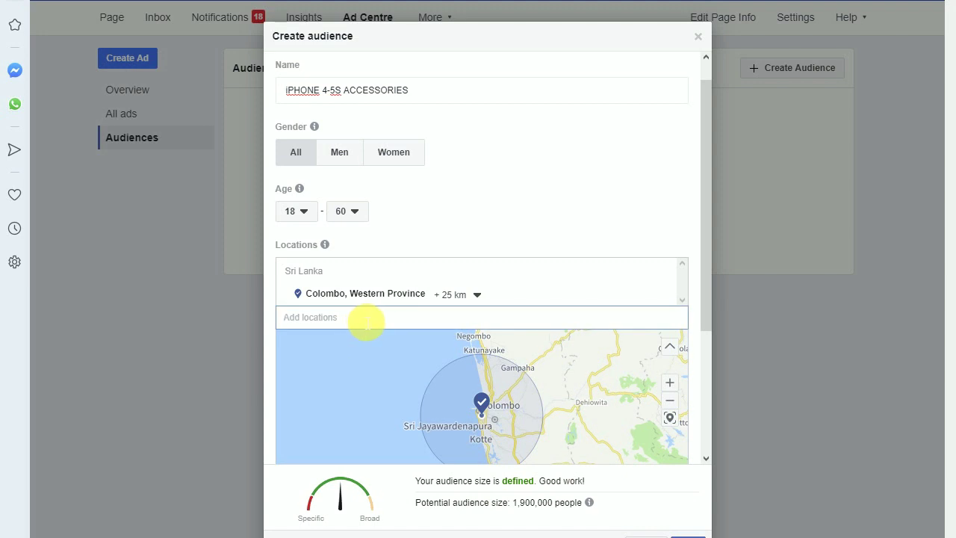
text(kANDY)
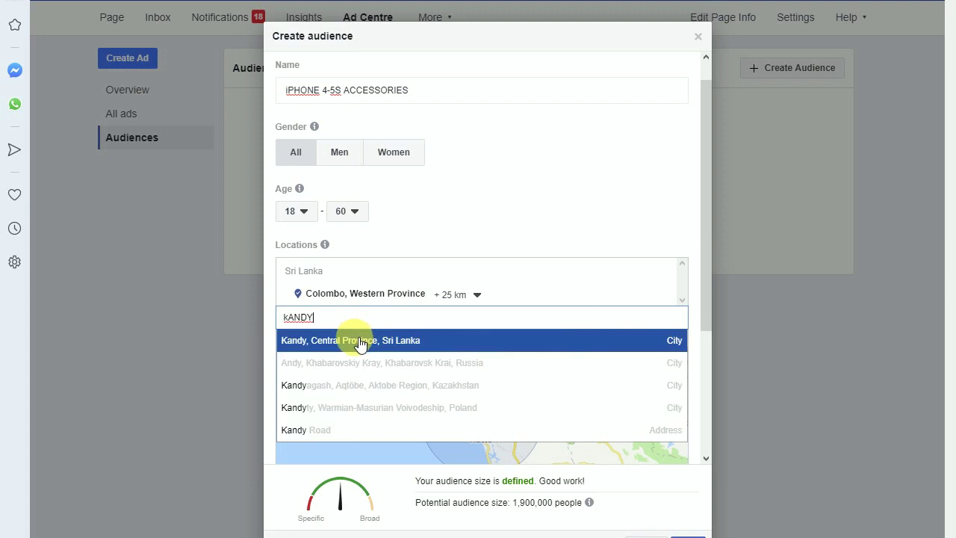
click(363, 339)
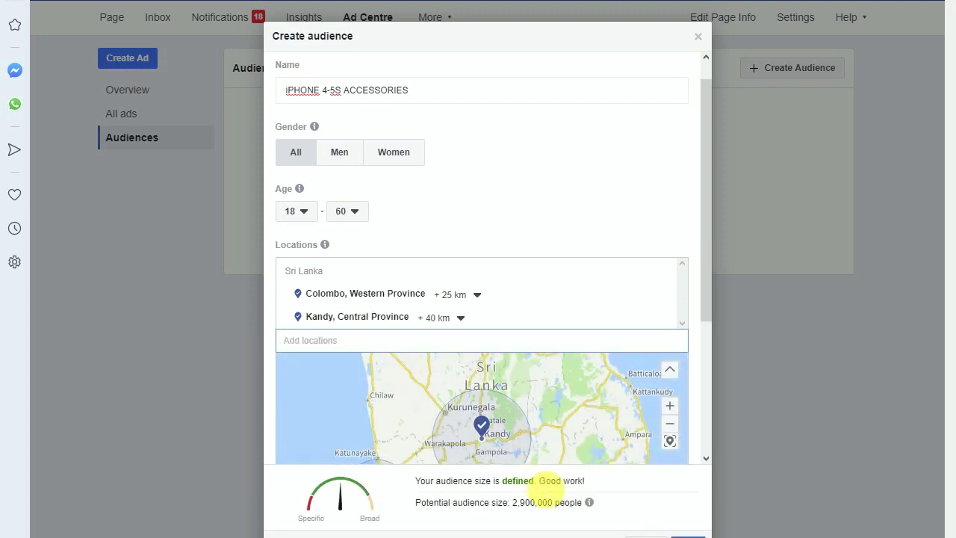
click(460, 318)
mouse_move(418, 404)
mouse_down()
mouse_move(406, 408)
mouse_move(419, 415)
mouse_up()
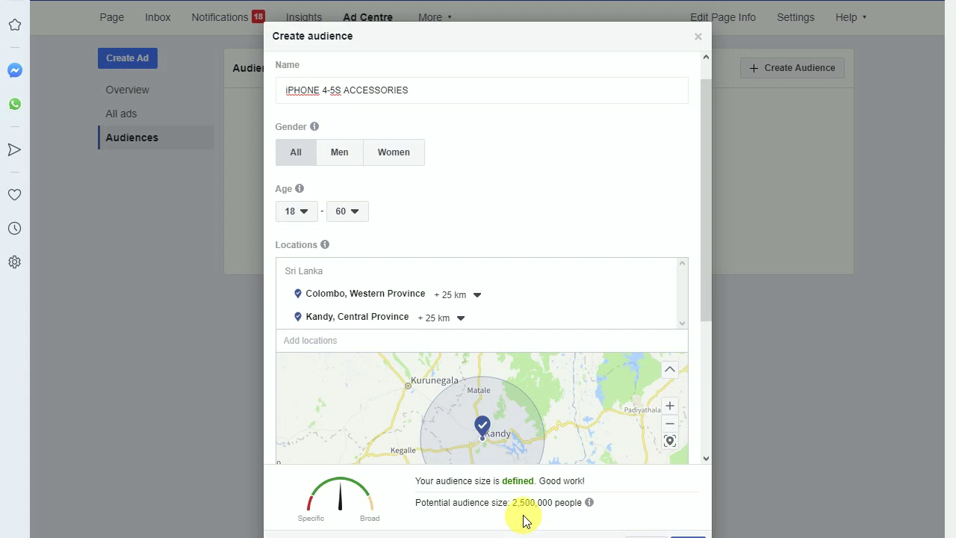
Include people with the interest iPhone in the audience's detailed targeting
drag(708, 218, 707, 398)
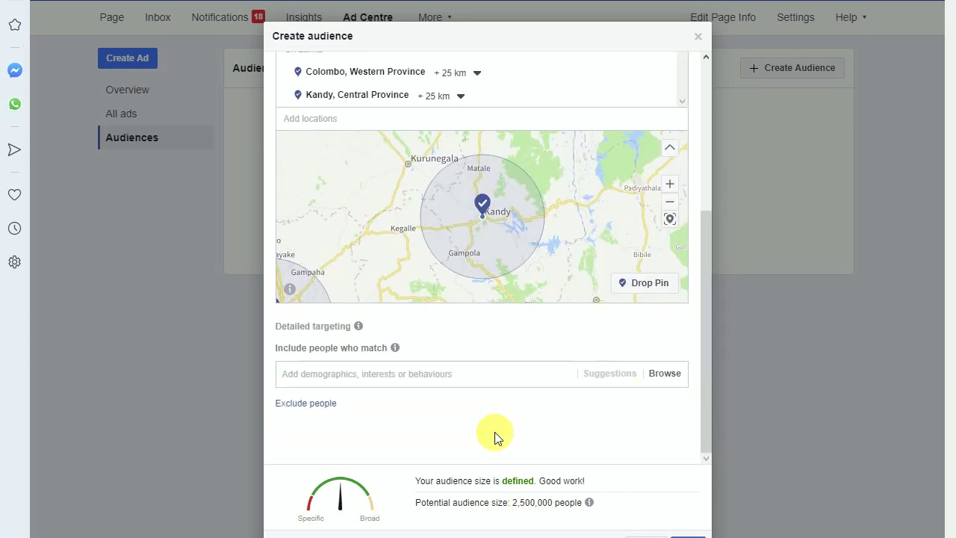
click(388, 382)
text(IPHG)
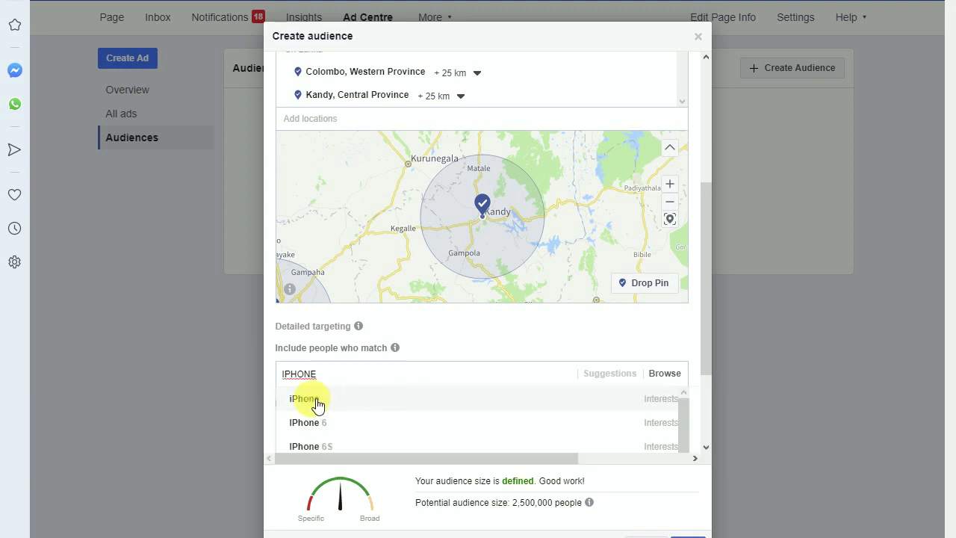
click(658, 402)
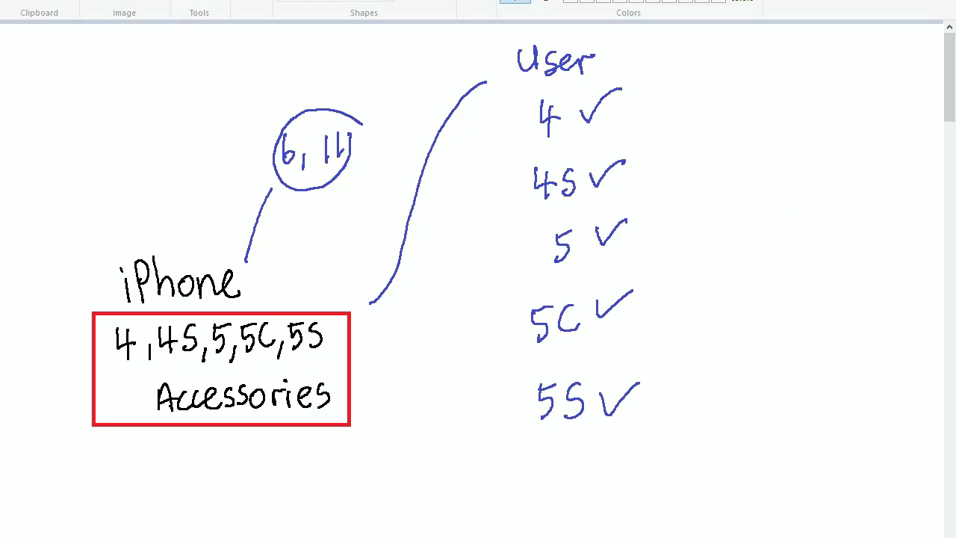
Switch to the Paint sketch, circle the 4 in the User list, and mark the 4S, 5, 5C and 5S entries
mouse_move(518, 111)
mouse_down()
mouse_move(608, 81)
mouse_move(570, 156)
mouse_move(513, 108)
mouse_up()
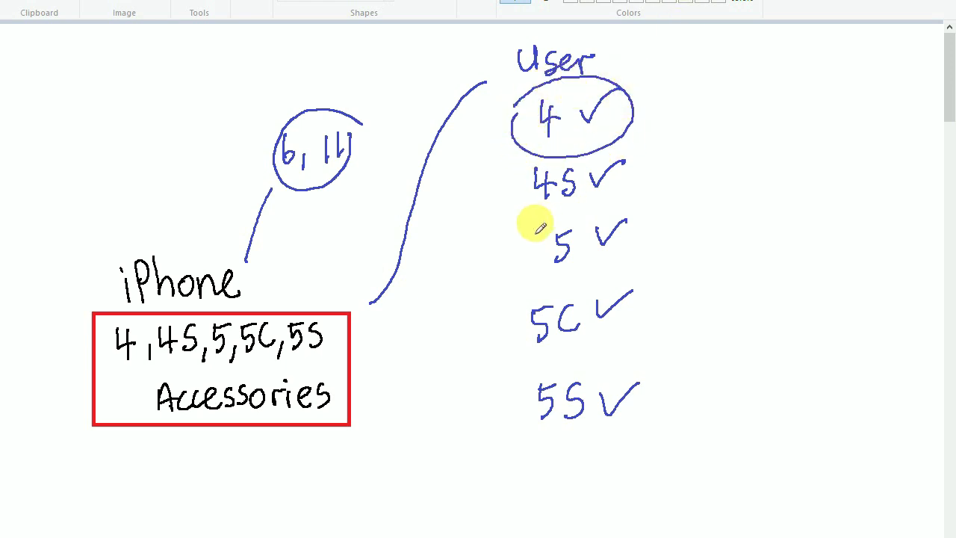
drag(488, 186, 530, 177)
drag(480, 264, 562, 252)
drag(471, 355, 539, 336)
drag(463, 449, 517, 444)
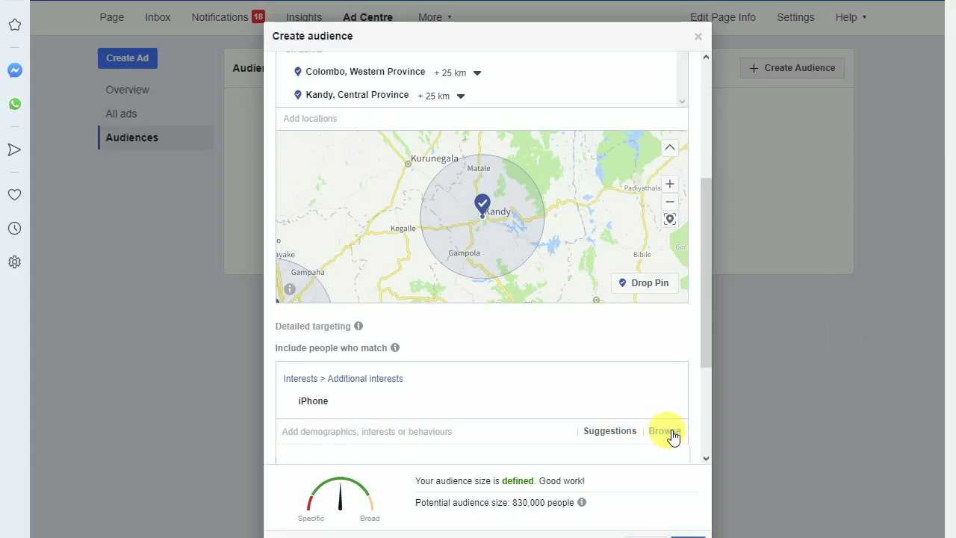
Return to the audience on Facebook and narrow it with an additional must-also-match condition
drag(707, 351, 709, 382)
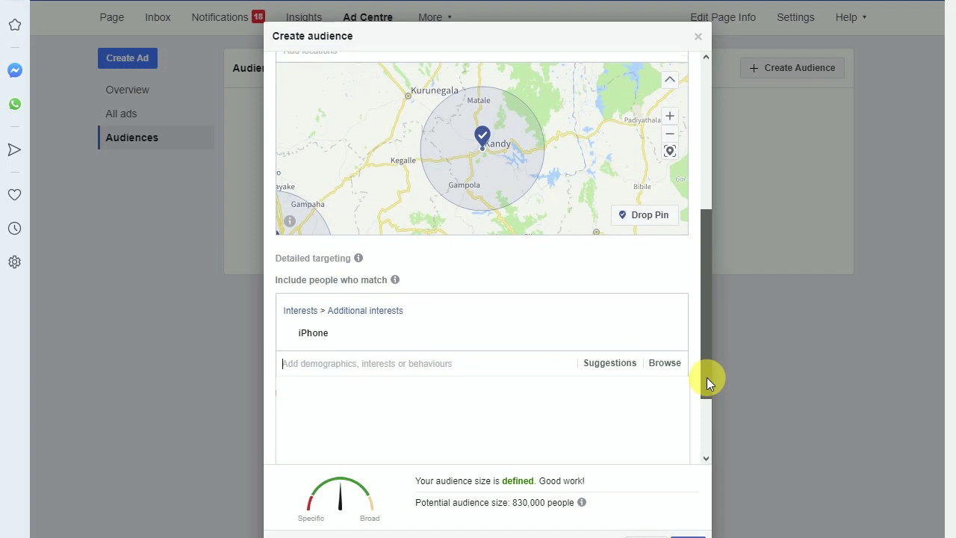
click(664, 371)
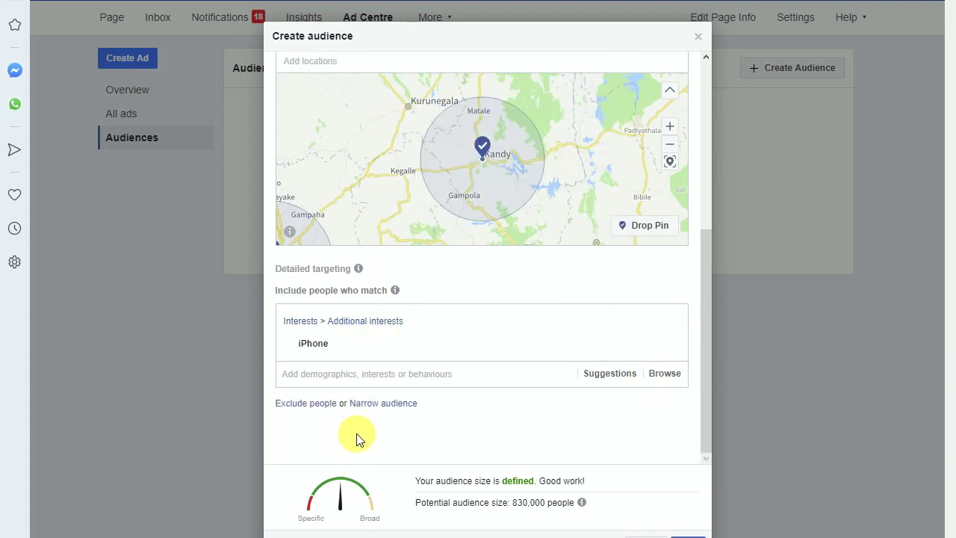
click(383, 403)
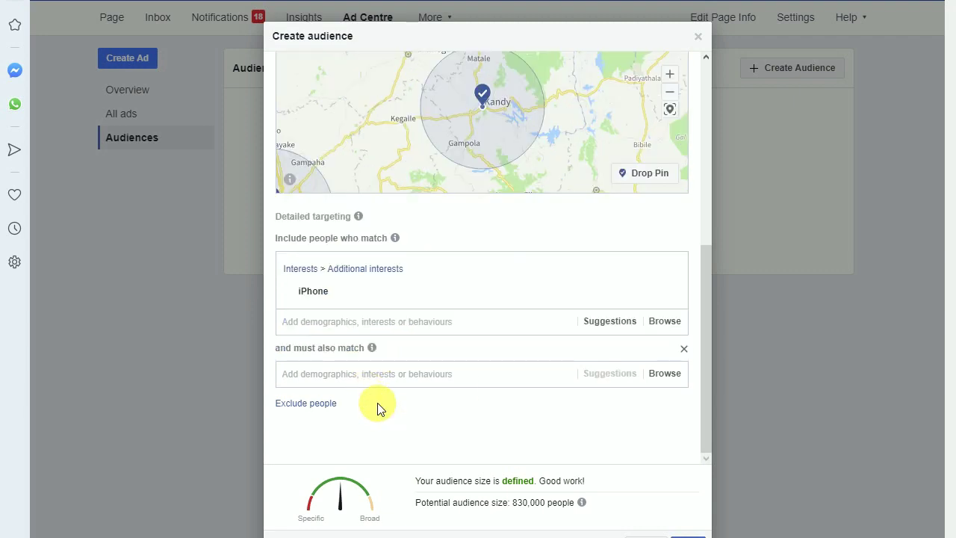
mouse_move(306, 291)
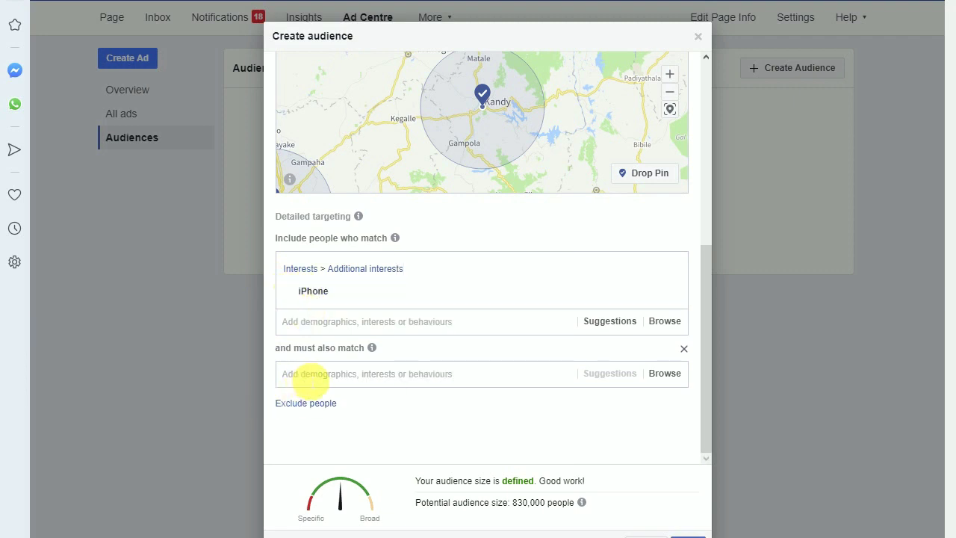
For the must-also-match condition, browse Behaviours to Mobile Device User, All Mobile Devices by Brand, and expand the Apple devices
click(304, 383)
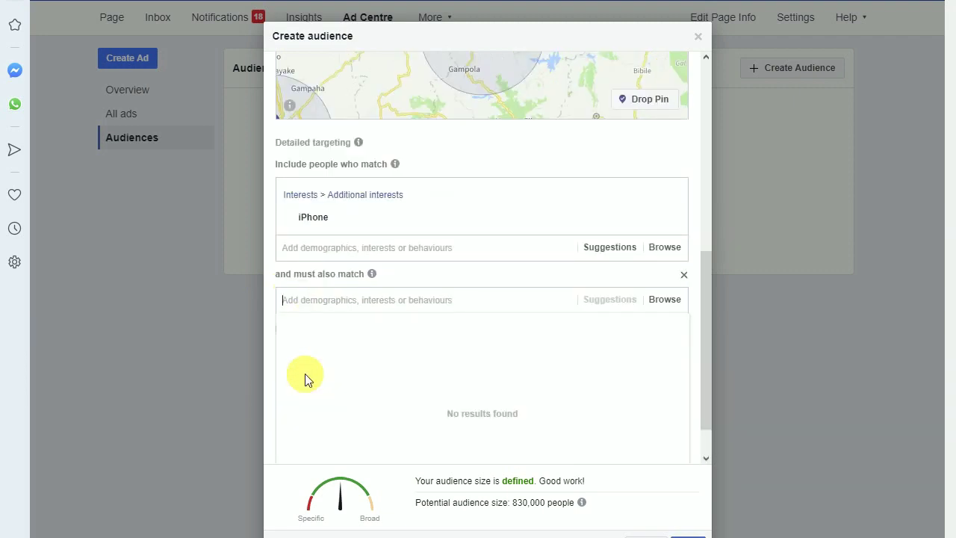
click(665, 310)
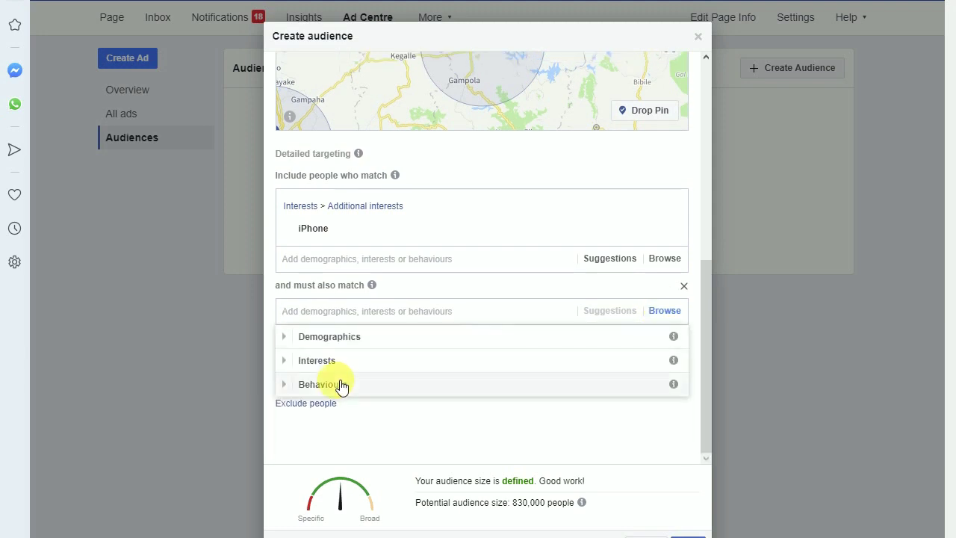
click(293, 385)
scroll(295, 403, down, 1)
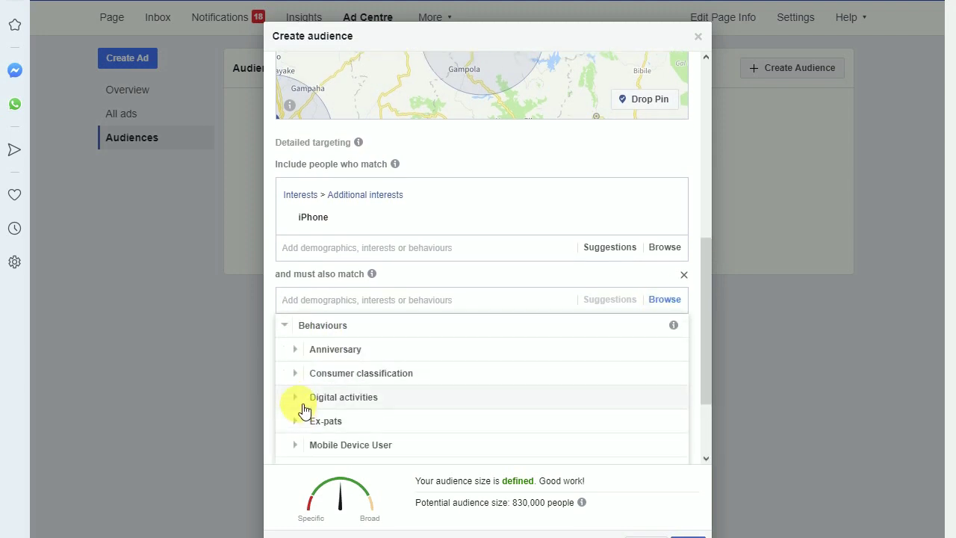
scroll(295, 446, down, 4)
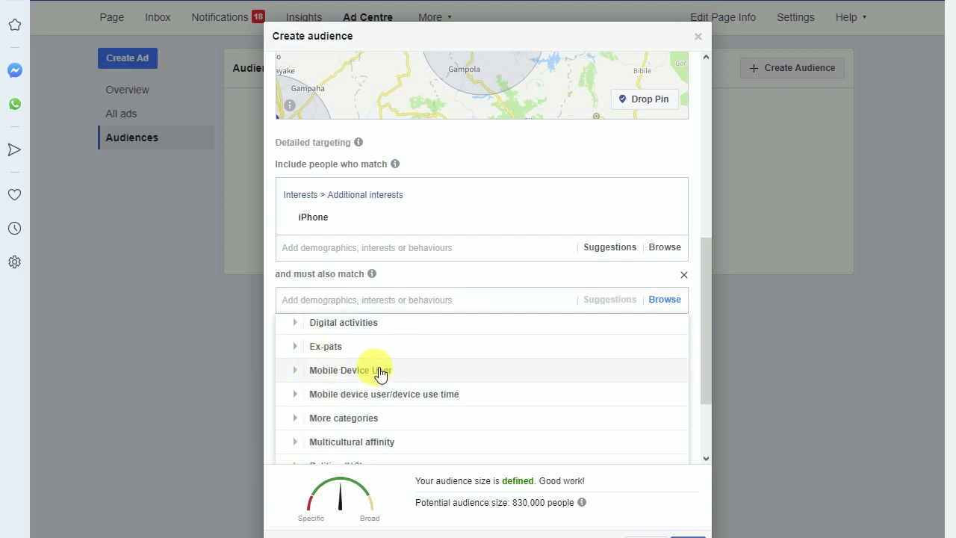
click(296, 378)
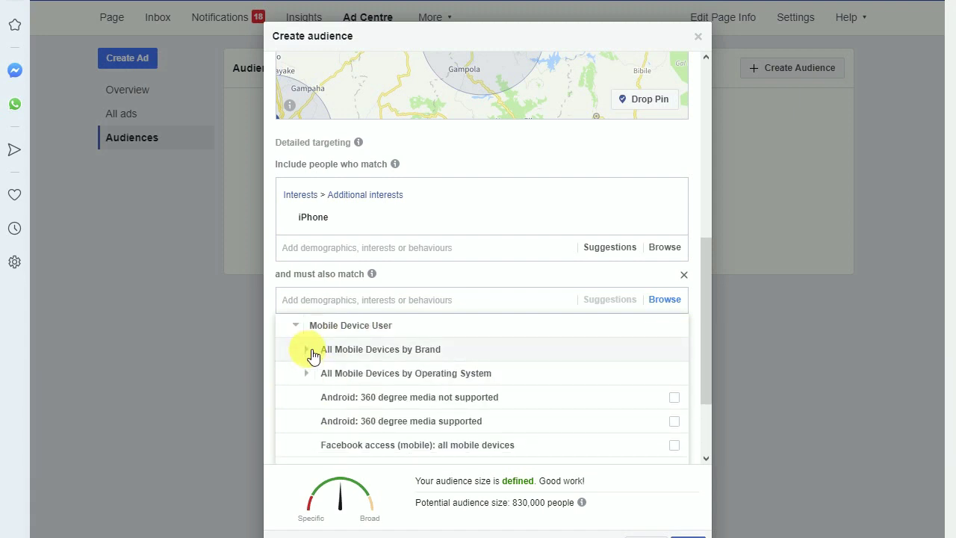
click(312, 351)
click(317, 378)
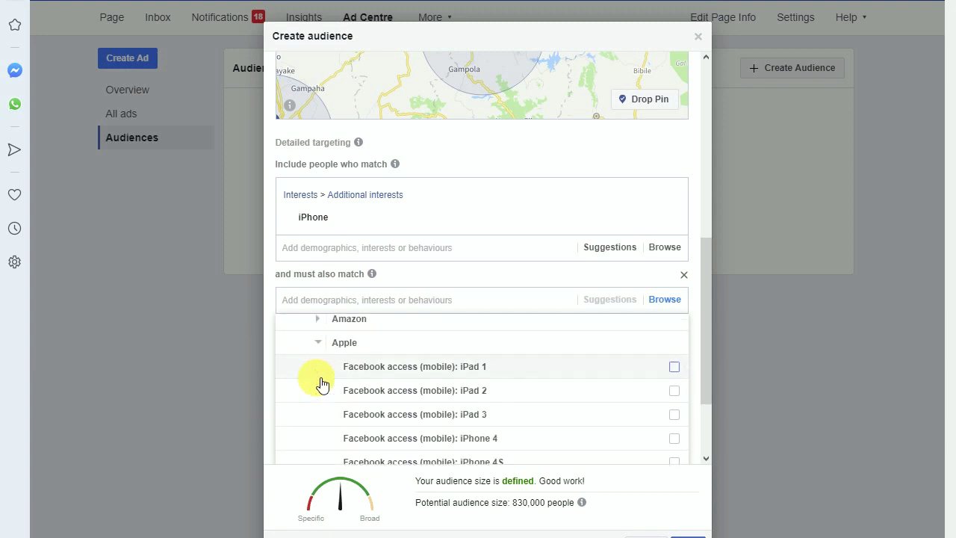
Add Facebook access (mobile) for iPhone 4, iPhone 4S, iPhone 5 and iPhone 5S to the must-also-match condition
scroll(564, 407, down, 2)
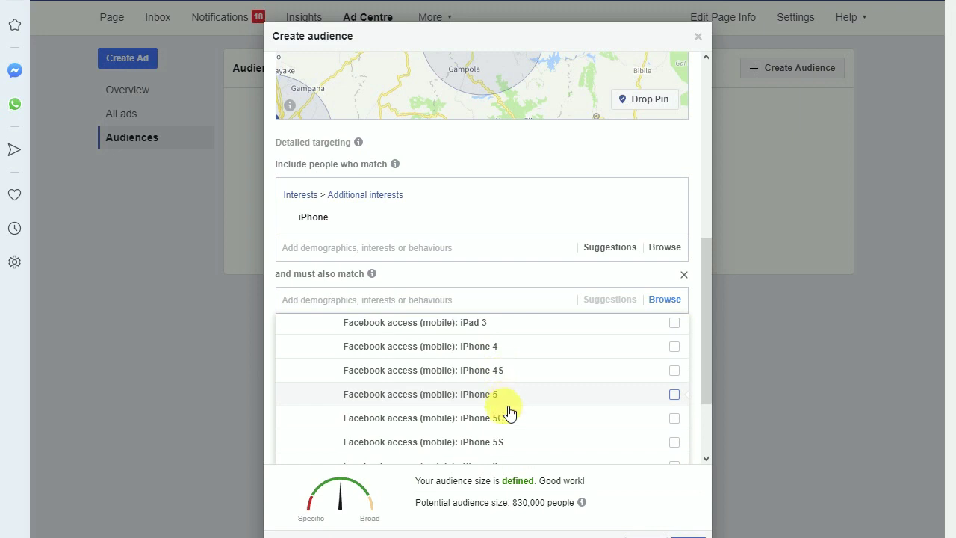
click(674, 442)
click(678, 454)
click(678, 454)
click(675, 449)
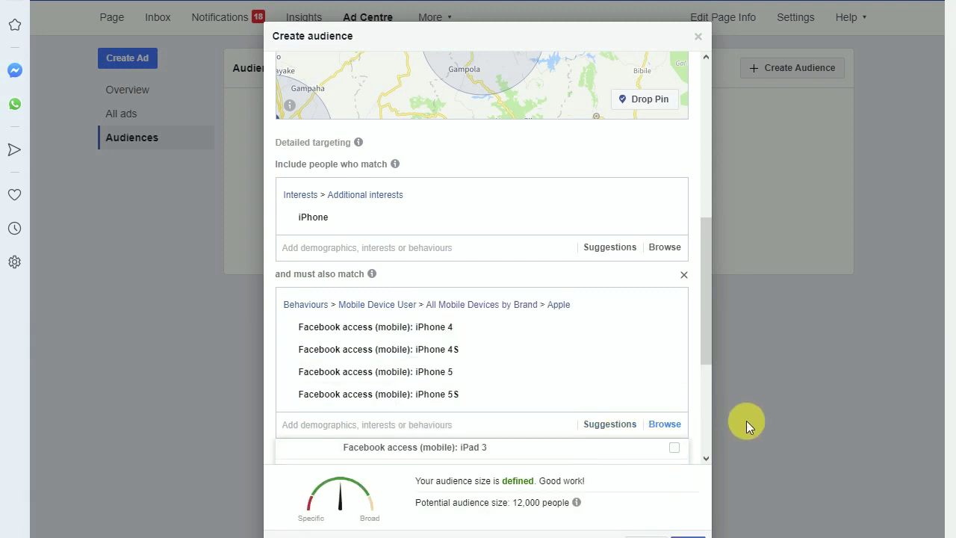
Add the Apple behaviour Facebook access (mobile): iPhone 5C to the must-also-match condition and save the audience
scroll(679, 450, down, 2)
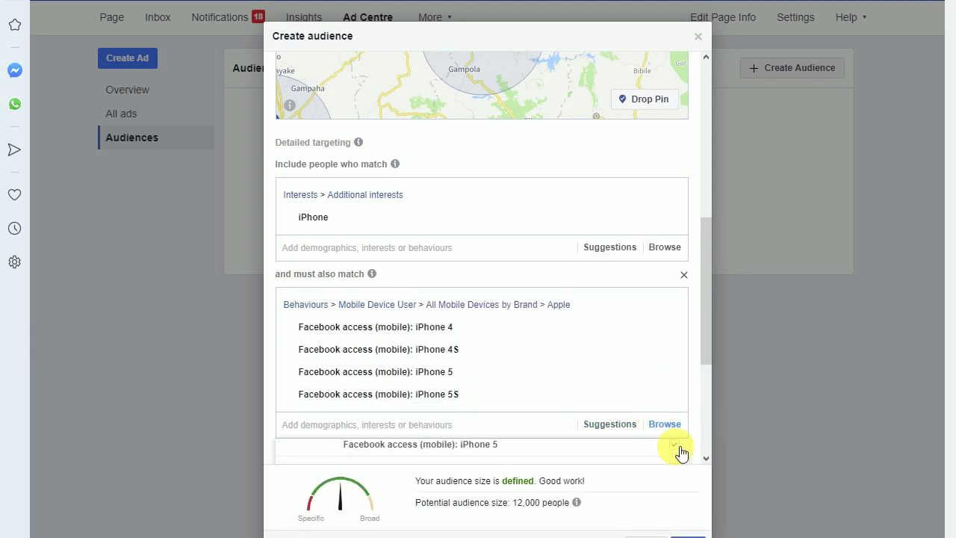
drag(700, 350, 705, 370)
click(664, 379)
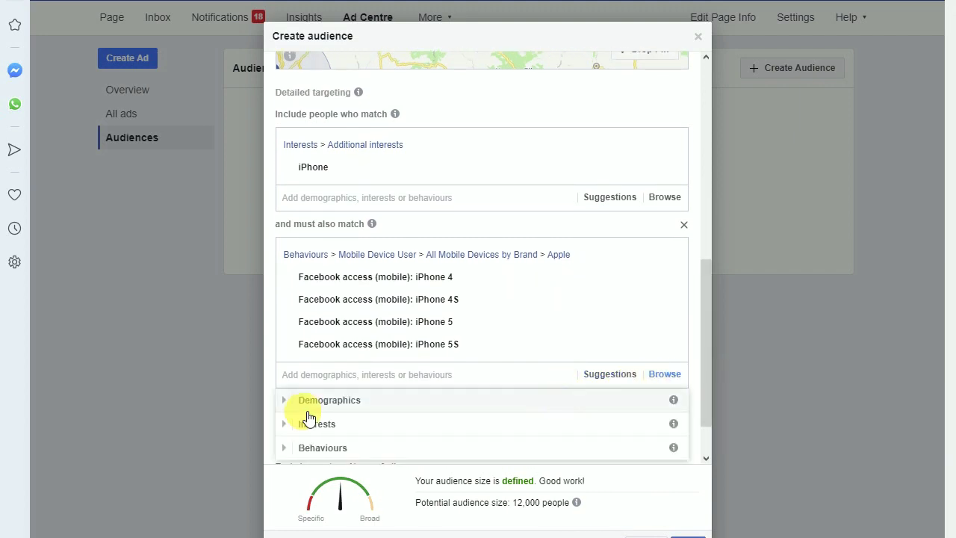
click(299, 451)
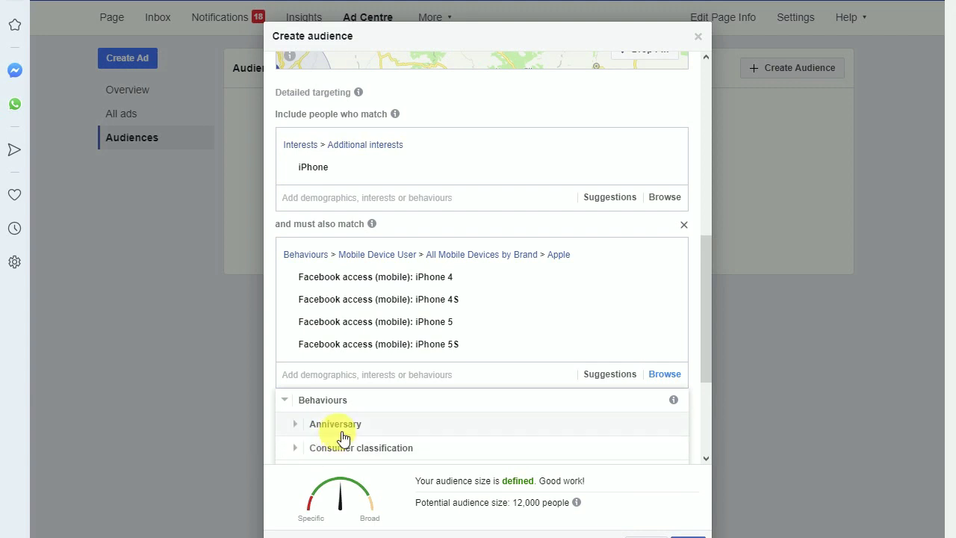
scroll(329, 445, down, 1)
click(309, 449)
click(315, 432)
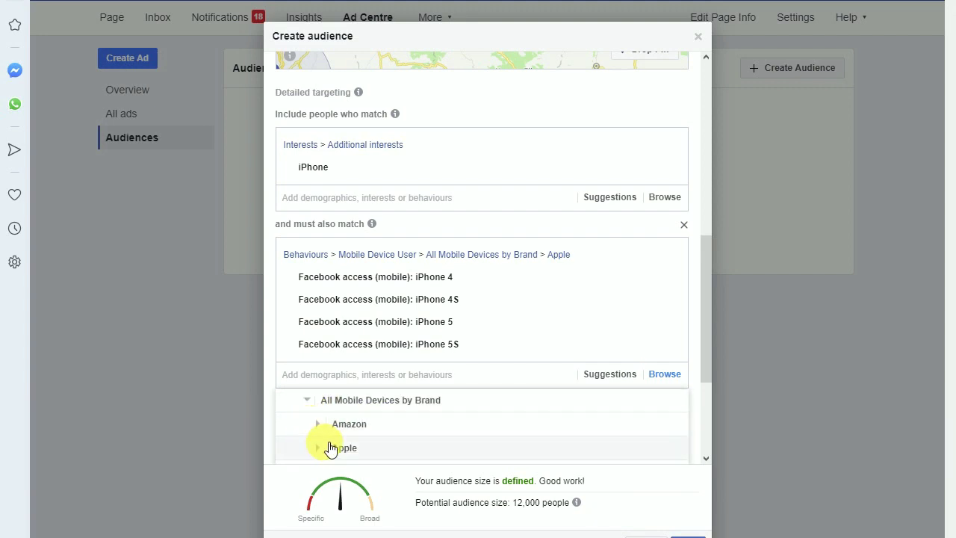
click(325, 453)
scroll(497, 445, down, 4)
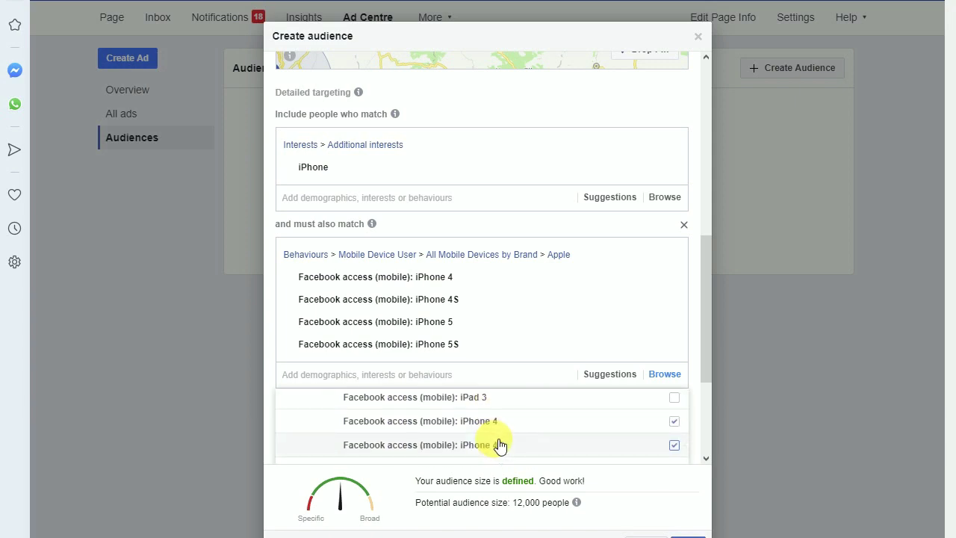
click(676, 423)
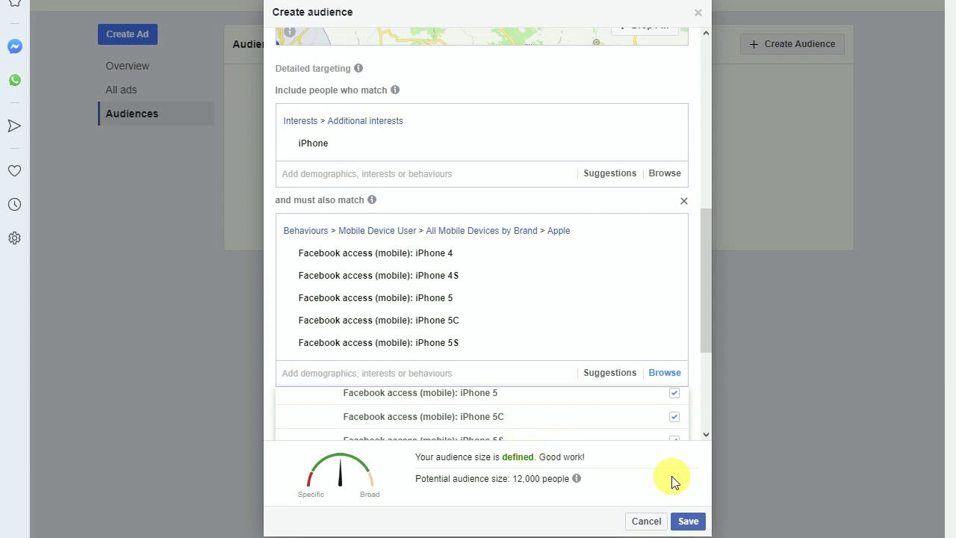
click(688, 521)
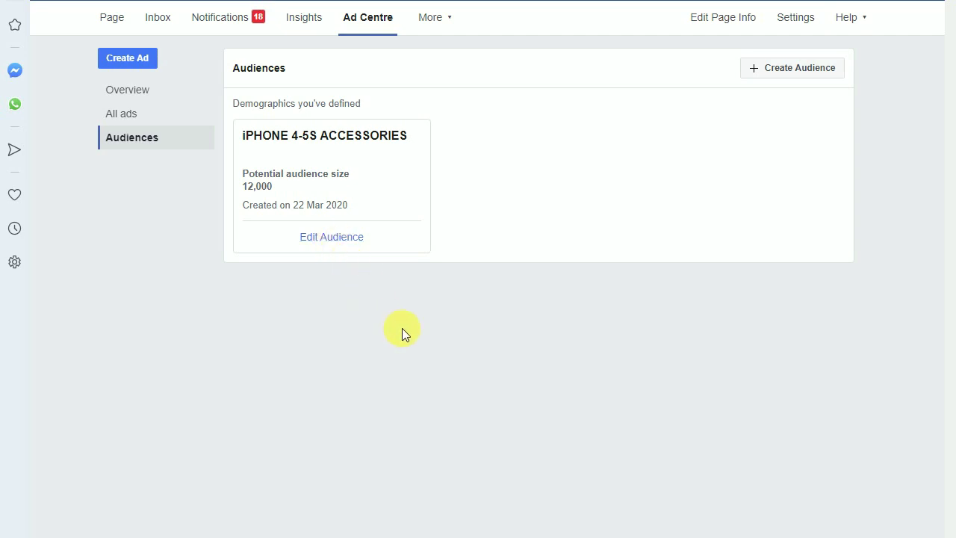
Open the iPHONE 4-5S ACCESSORIES audience for editing and review its locations and must-also-match device behaviours
click(326, 239)
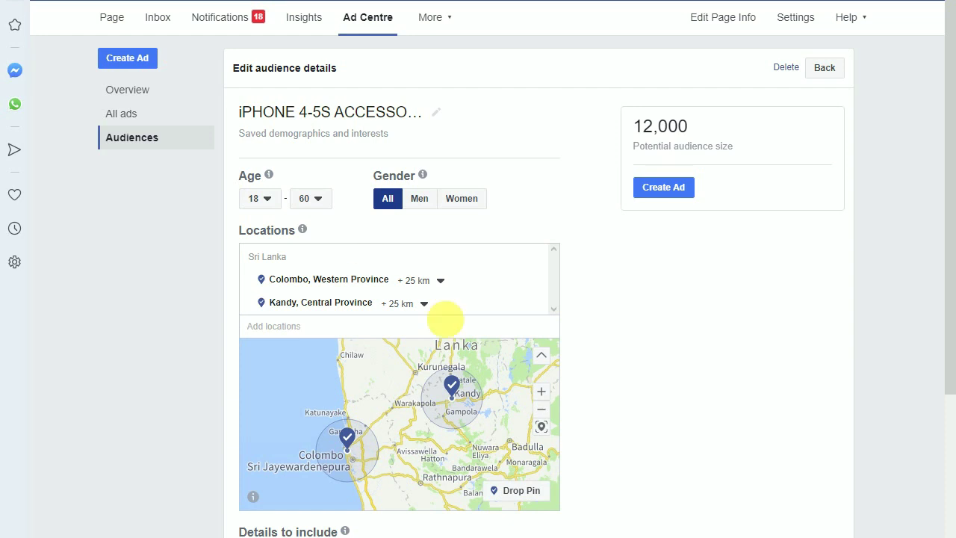
click(280, 326)
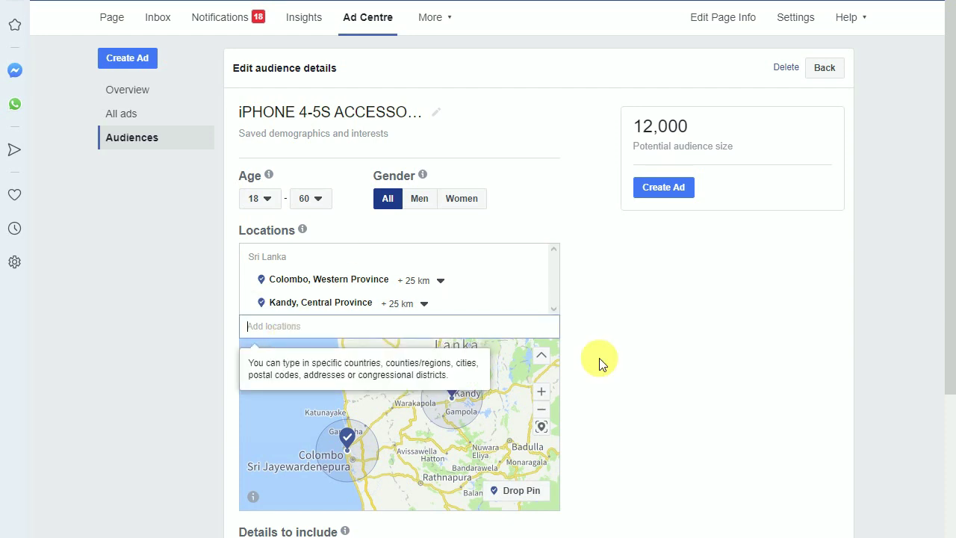
scroll(599, 357, down, 5)
mouse_move(403, 384)
mouse_move(444, 299)
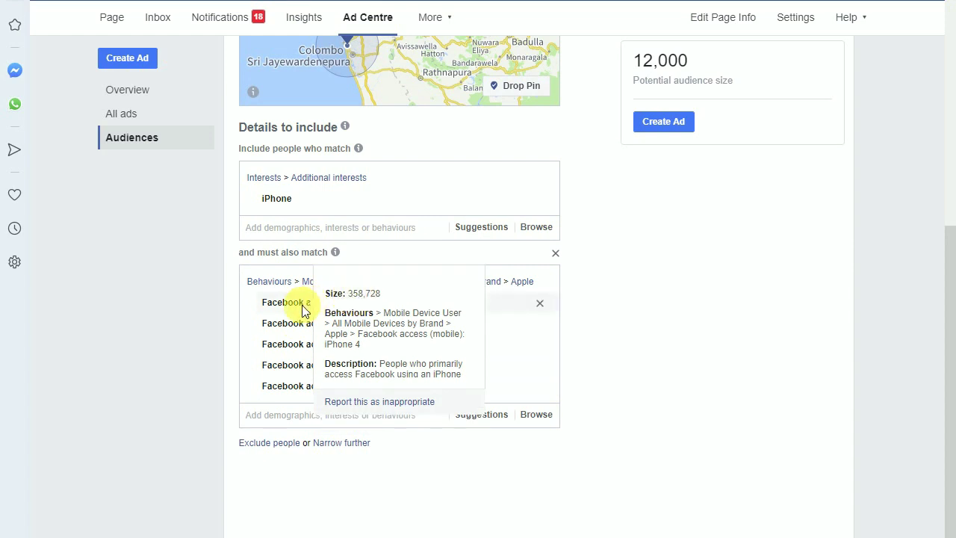
scroll(407, 342, down, 1)
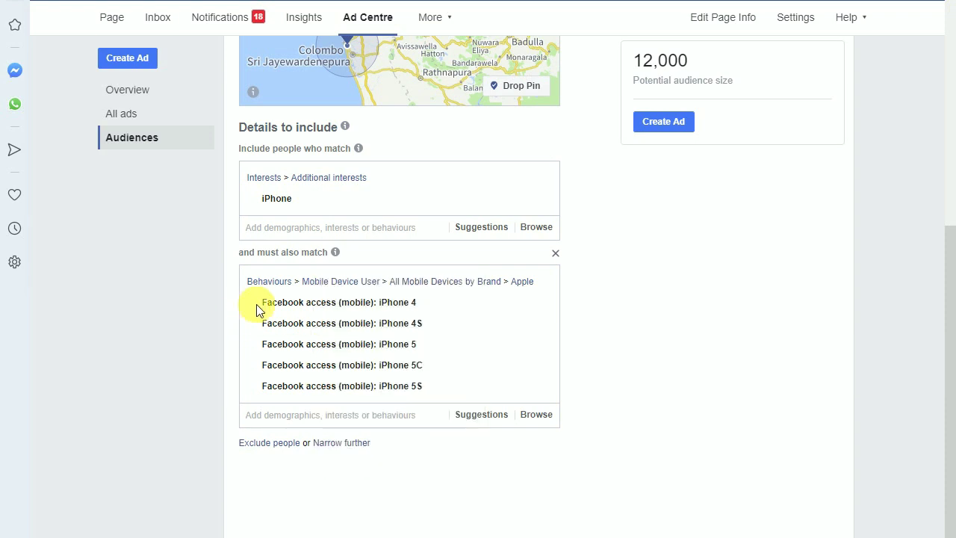
mouse_move(295, 304)
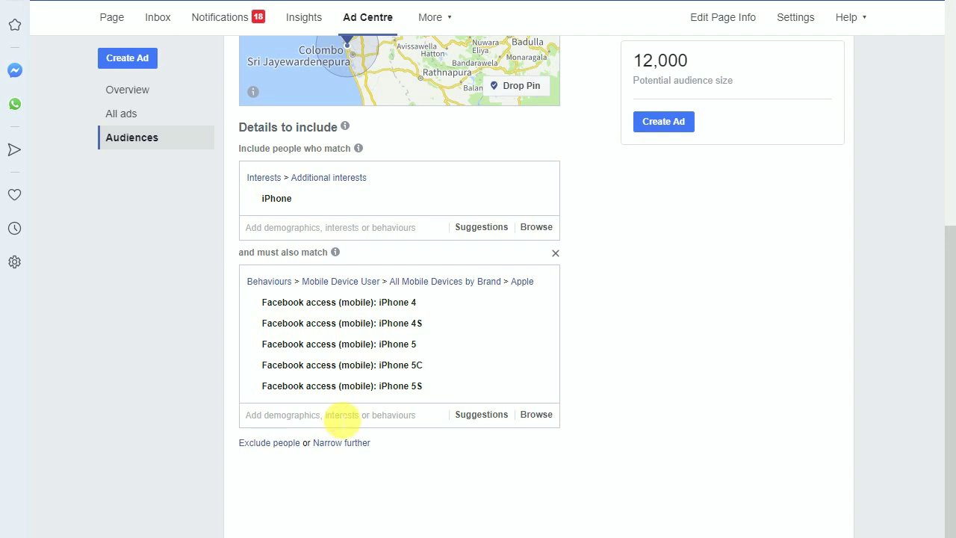
Search the must-also-match condition for IPHONE4 and add the interest iPhone 4
click(342, 417)
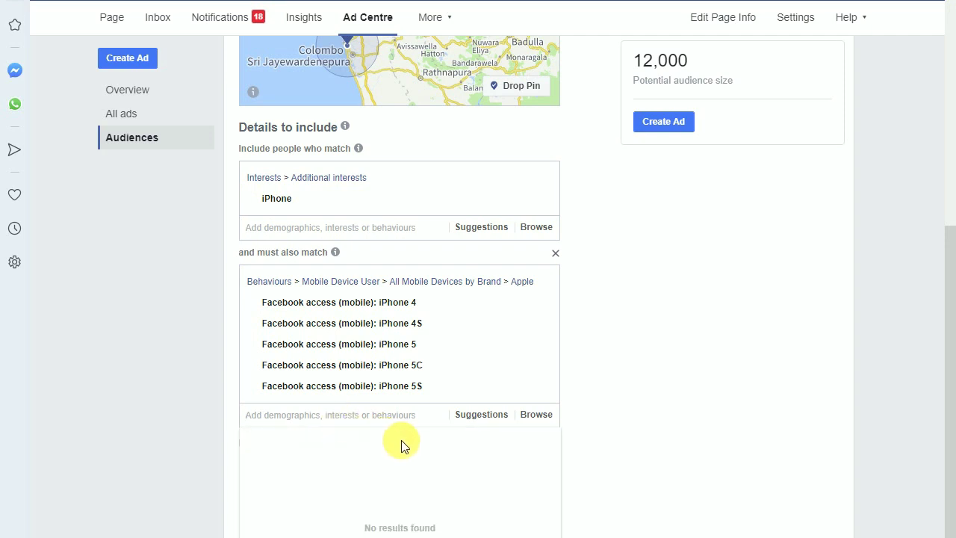
text(IPHON)
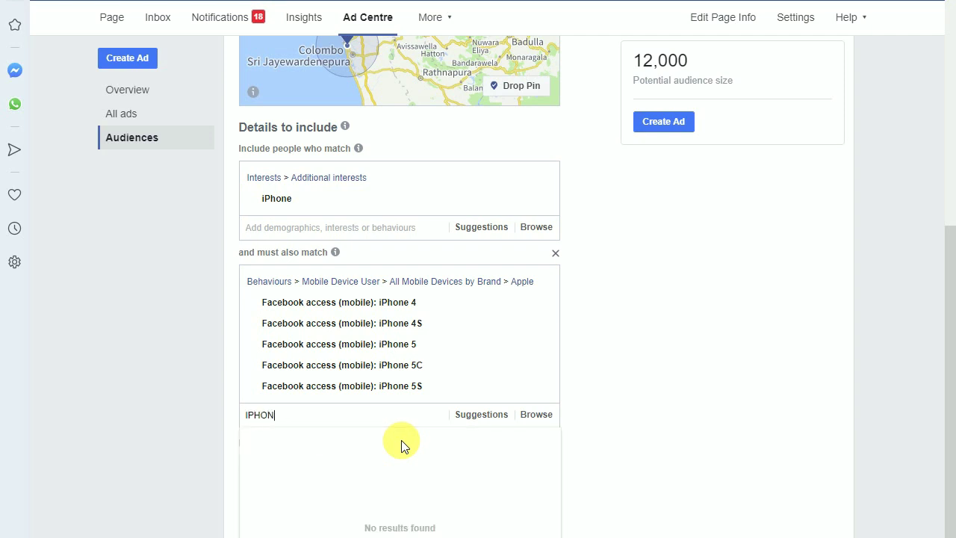
text(E4)
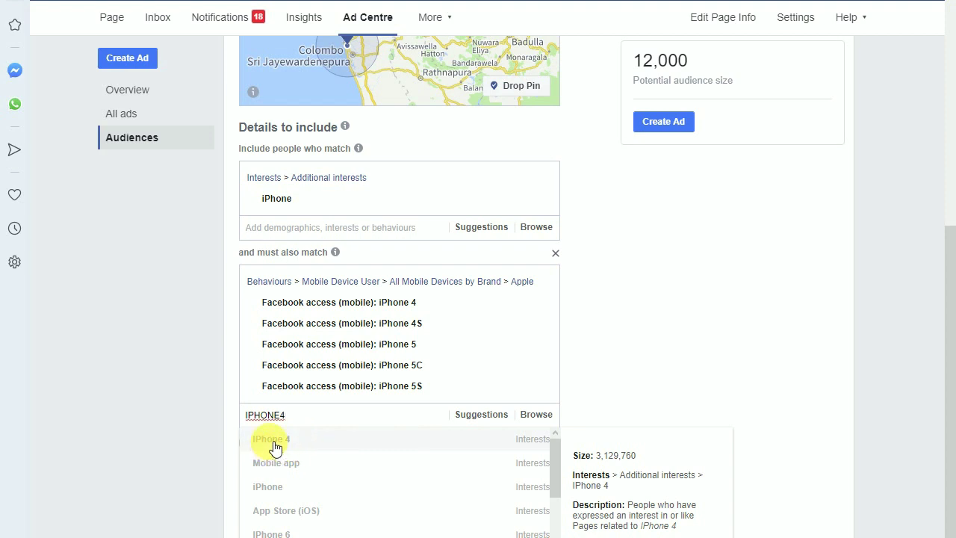
click(273, 441)
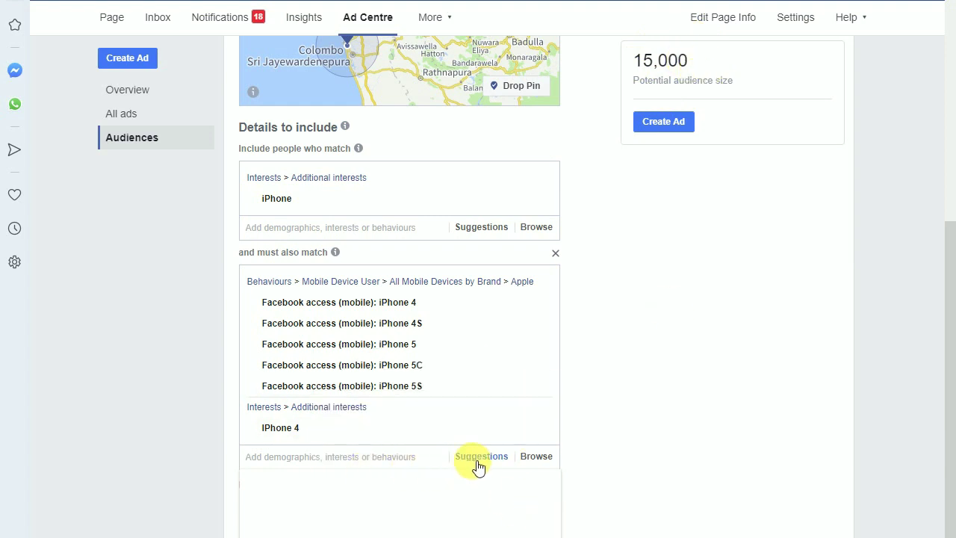
Add the suggested interests iPhone 5, iPhone 6, iPhone 4S, iPhone 5S and iPhone 5C to the must-also-match condition
scroll(472, 461, down, 1)
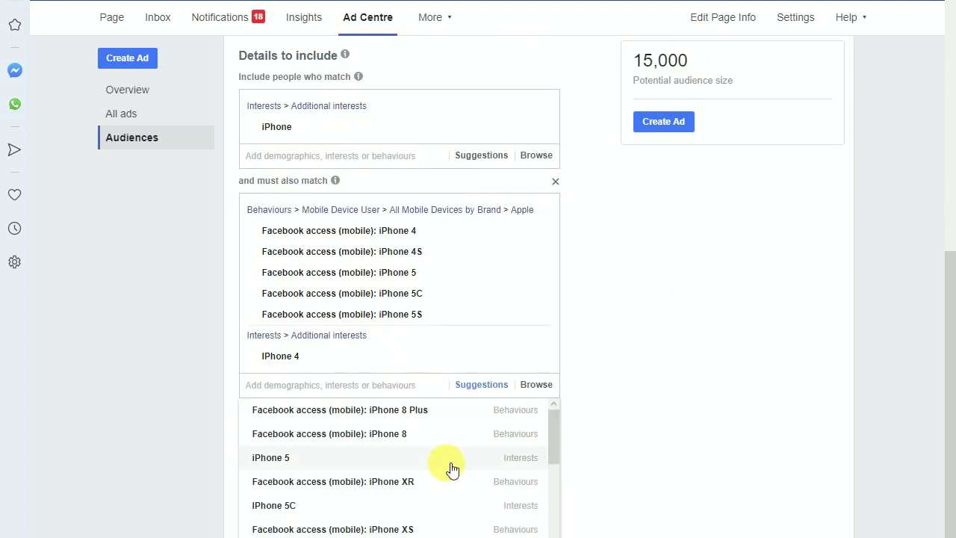
click(302, 458)
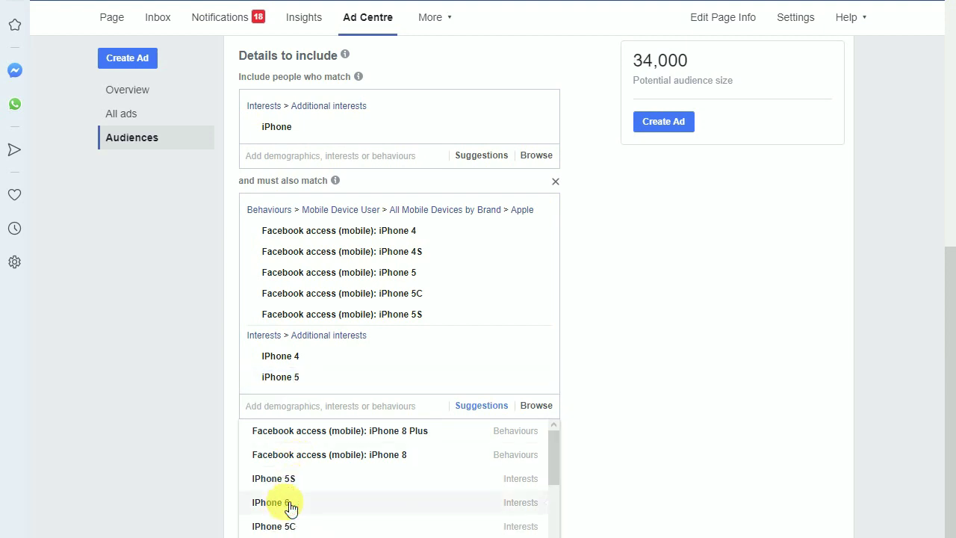
click(288, 501)
scroll(396, 519, down, 3)
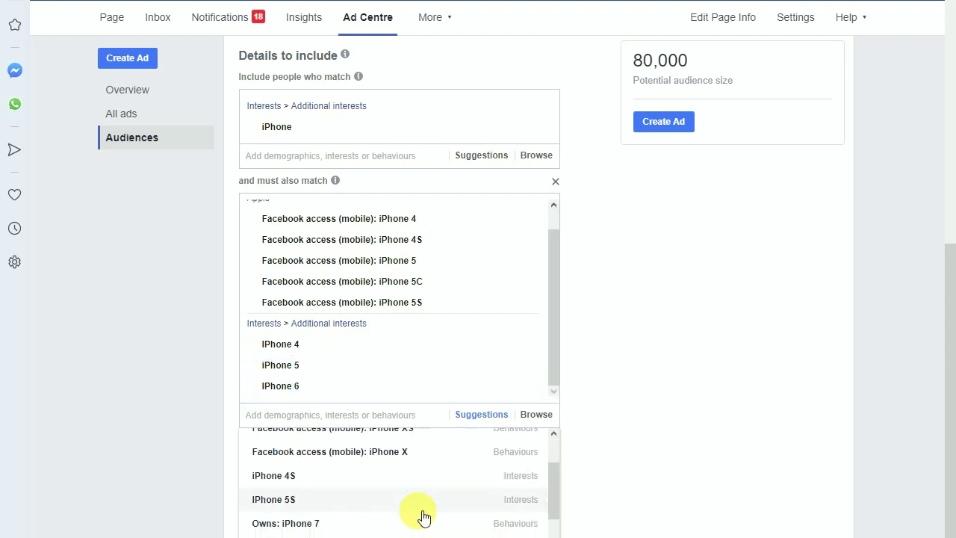
scroll(291, 457, up, 1)
click(295, 483)
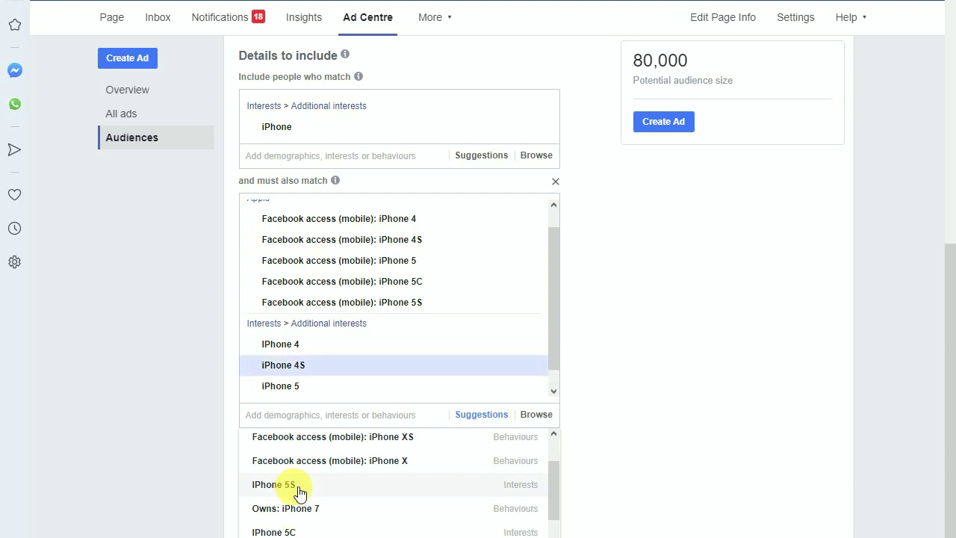
click(301, 515)
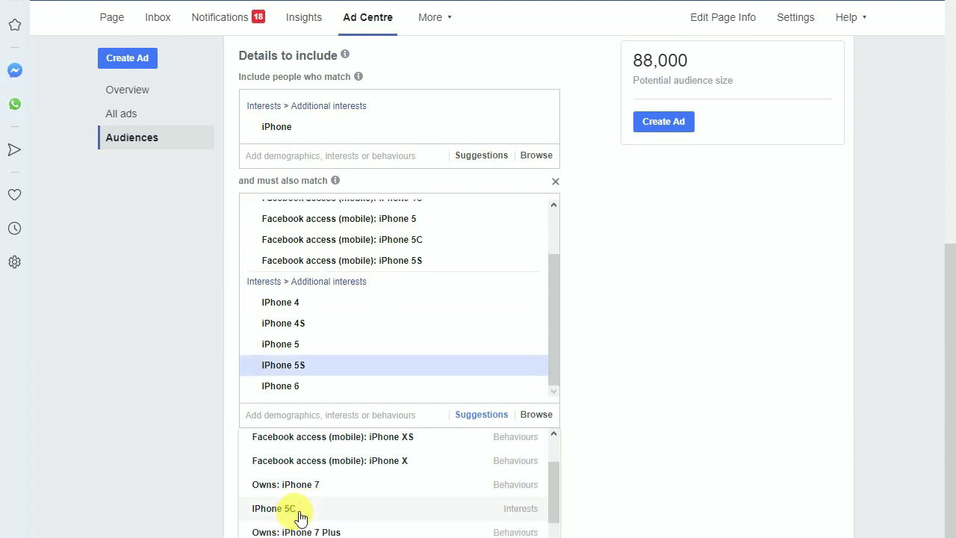
click(296, 464)
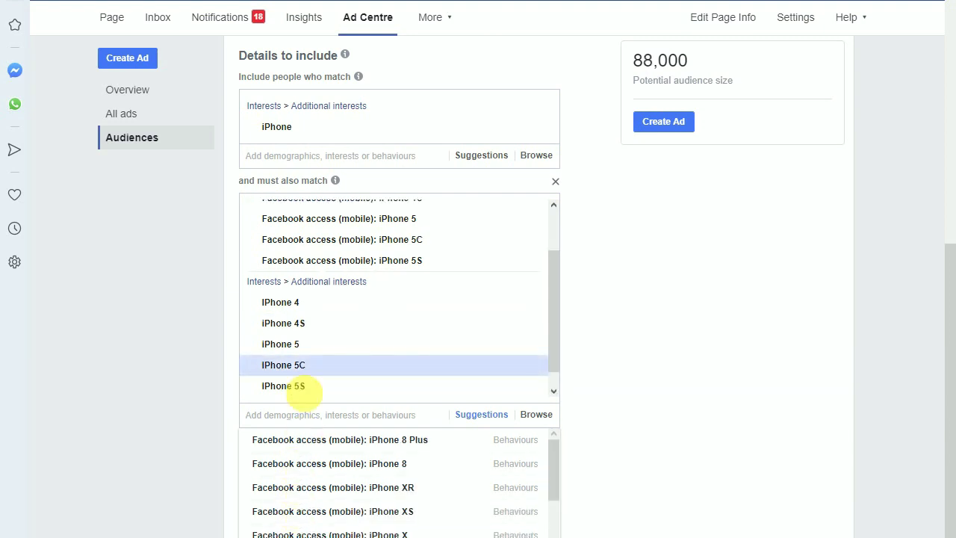
Remove the iPhone 6 interest from the must-also-match condition and close the suggestions
scroll(533, 350, down, 1)
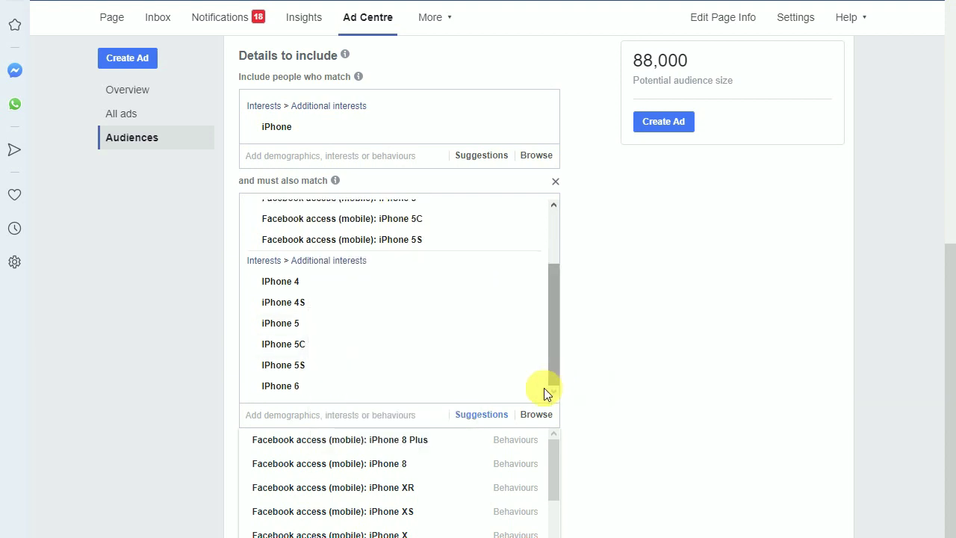
click(531, 389)
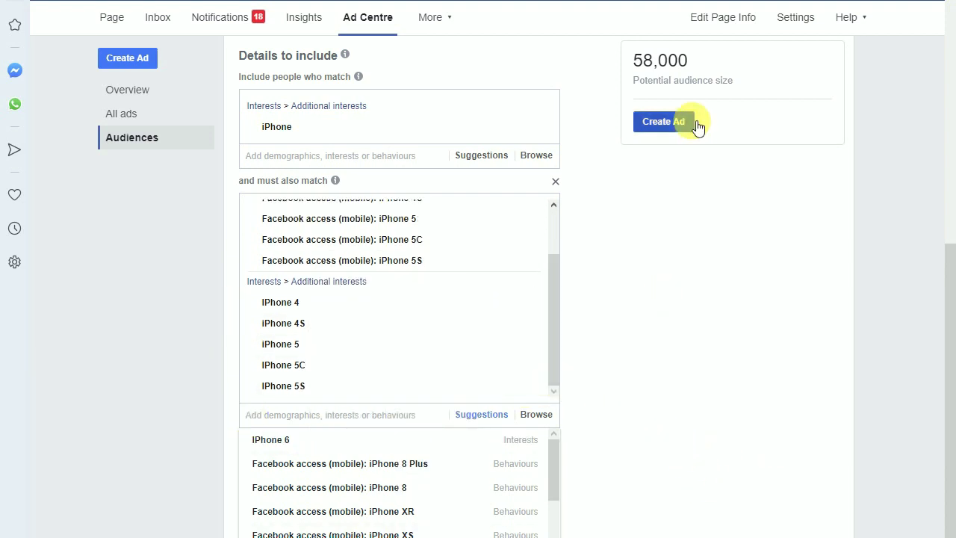
click(632, 354)
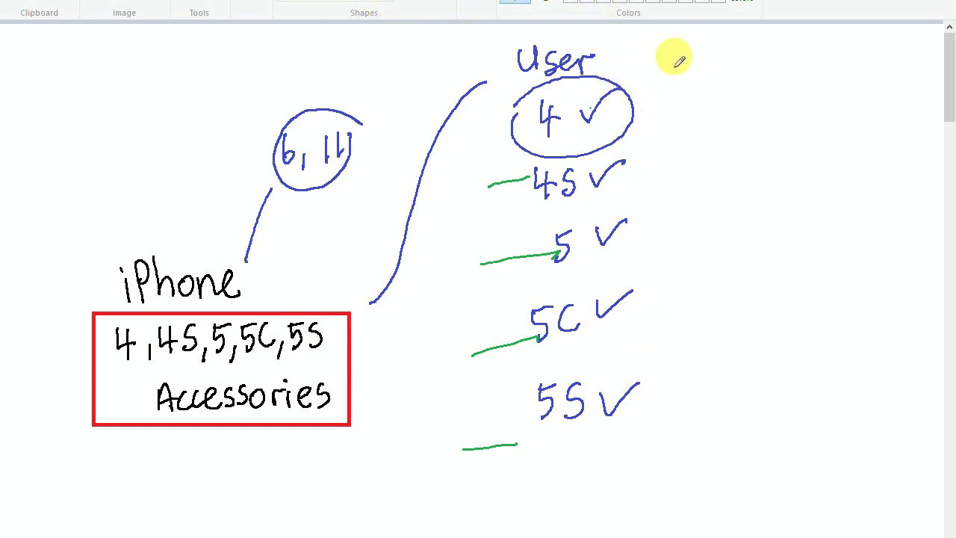
Switch to the Paint sketch, draw a wavy black vertical line beside the User list, and write "Interest" next to it
key(ctrl+y)
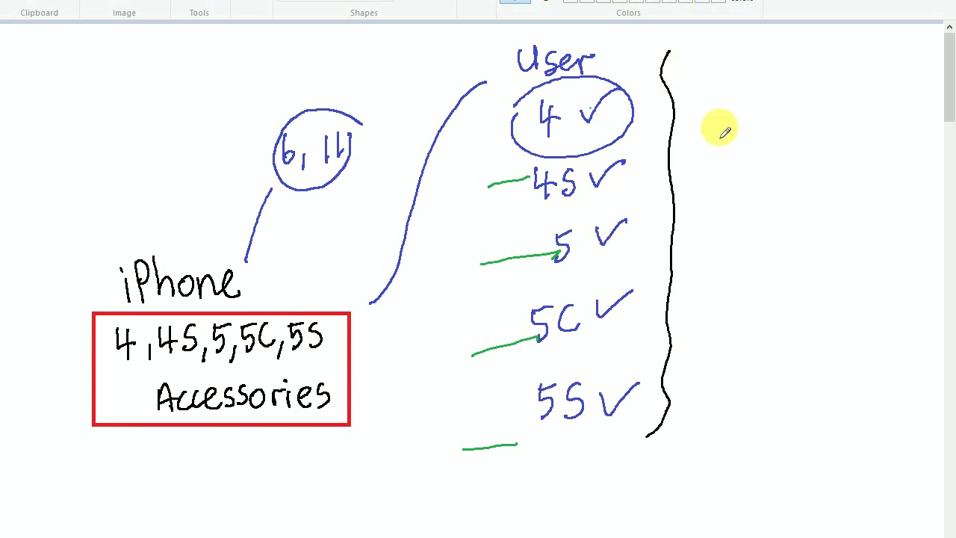
mouse_move(709, 96)
mouse_down()
mouse_move(708, 128)
mouse_move(738, 125)
mouse_up()
mouse_move(752, 84)
mouse_down()
mouse_move(755, 126)
mouse_move(766, 104)
mouse_up()
drag(779, 110, 858, 112)
Draw a short black stroke from each User entry, 4, 4S, 5, 5C and 5S, towards the wavy vertical line
drag(636, 125, 679, 128)
drag(628, 202, 693, 183)
drag(639, 261, 691, 242)
drag(643, 316, 684, 306)
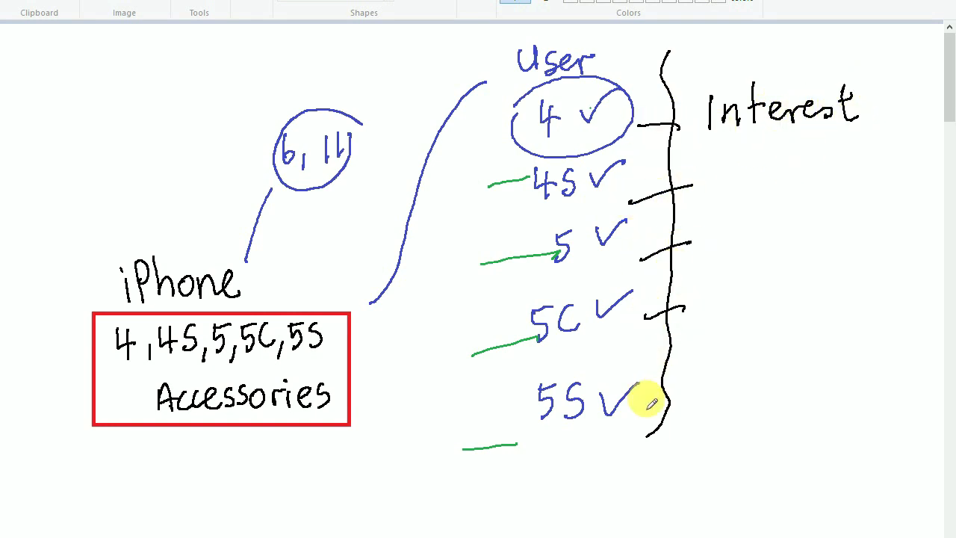
drag(640, 413, 672, 403)
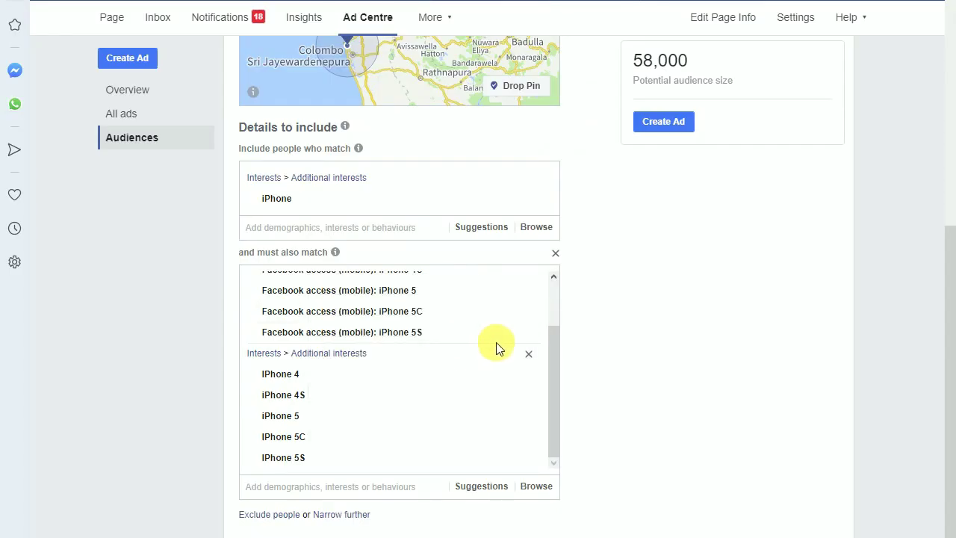
Return to the audience on Facebook, save its updated targeting, and go back to the audience list
scroll(687, 328, up, 5)
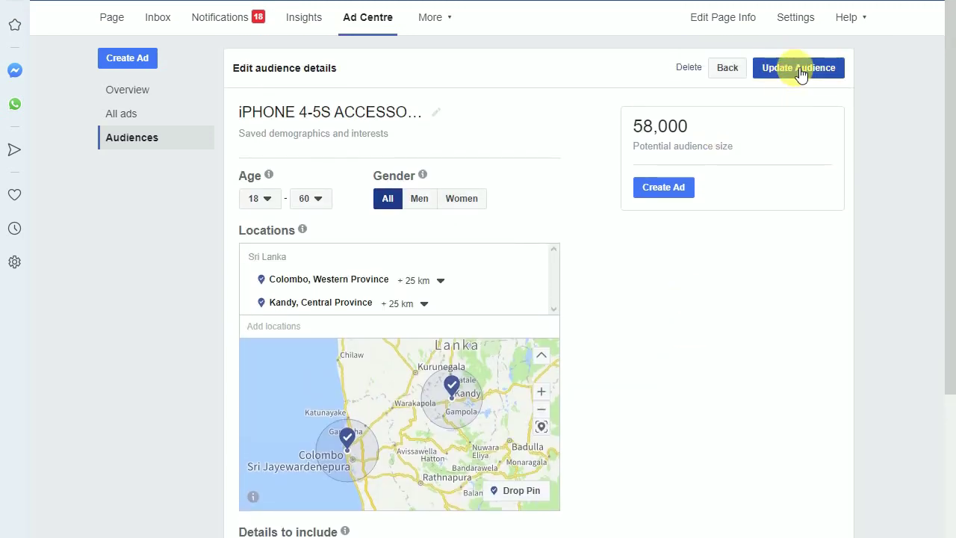
click(797, 75)
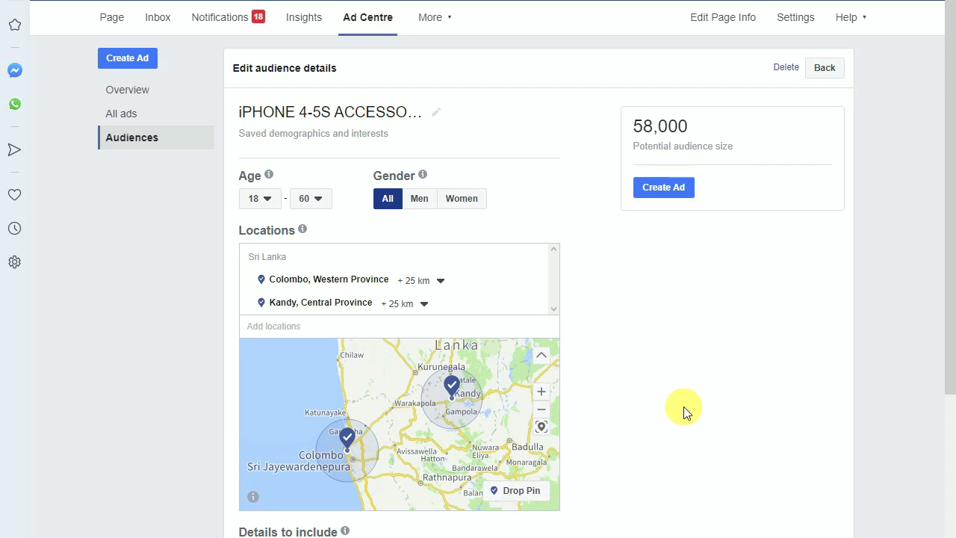
click(825, 68)
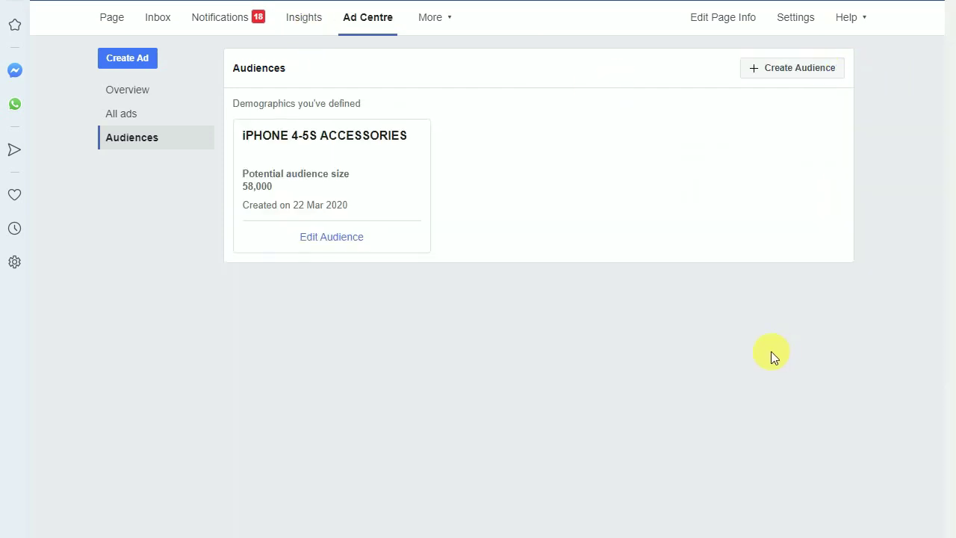